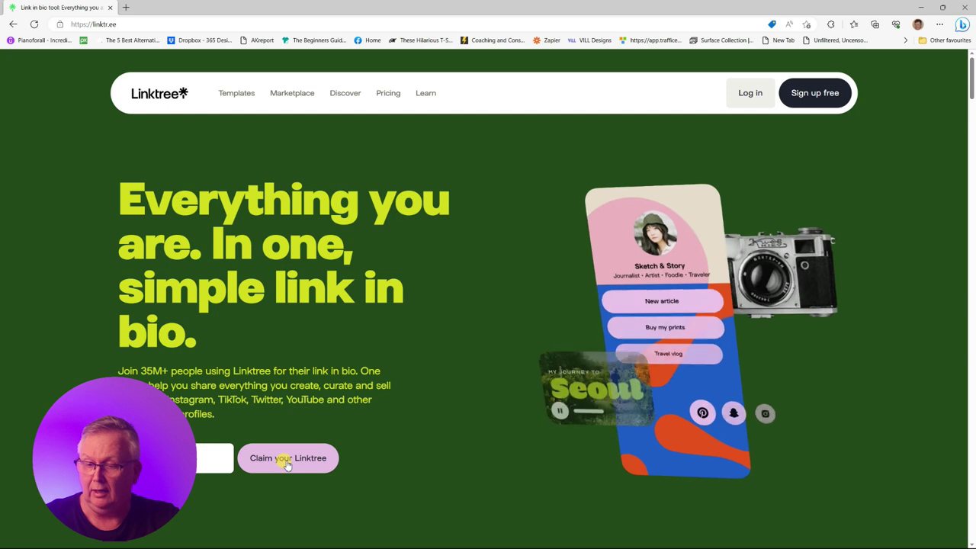
- Log in to the account and add a header titled "Our books are published on AMAZON"
{"action": "left_click", "coordinate": [746, 93]}
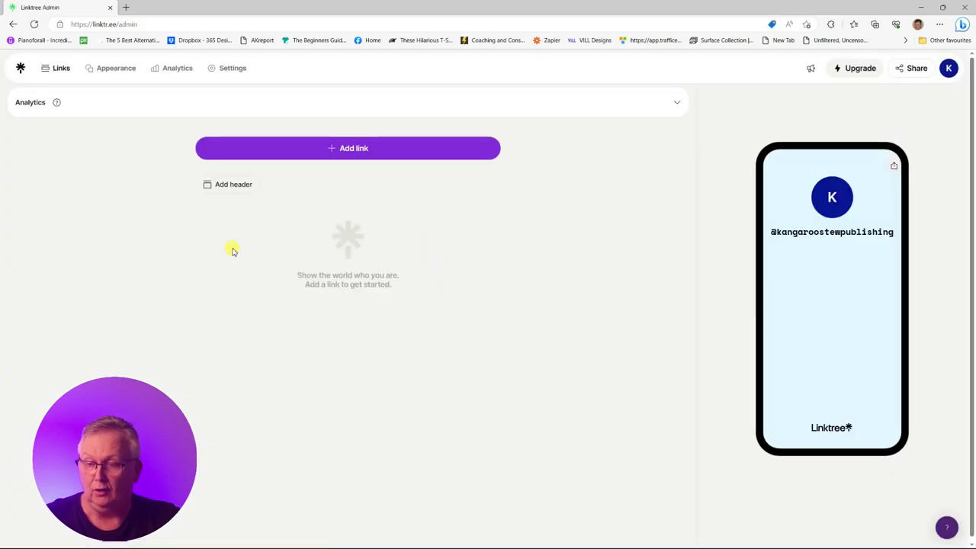
{"action": "left_click", "coordinate": [224, 186]}
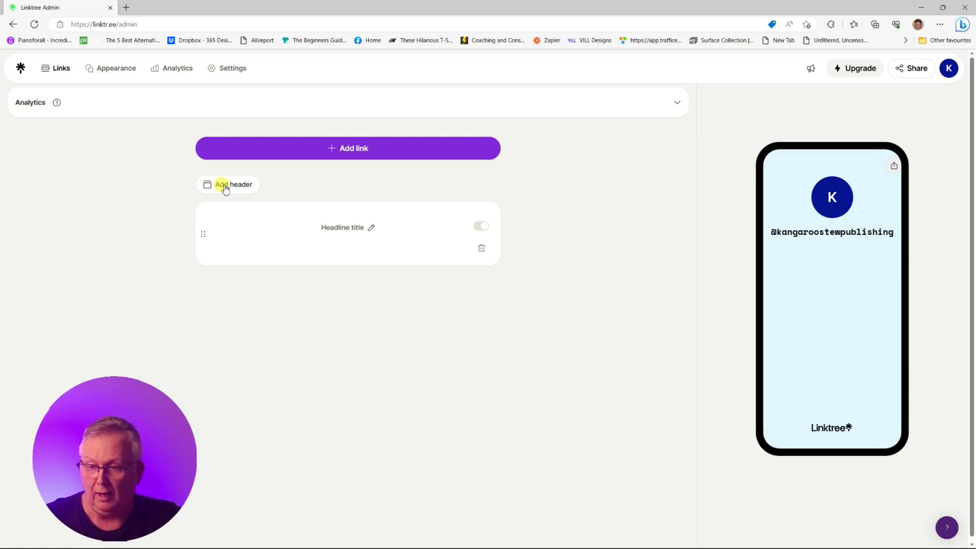
{"action": "left_click", "coordinate": [340, 224]}
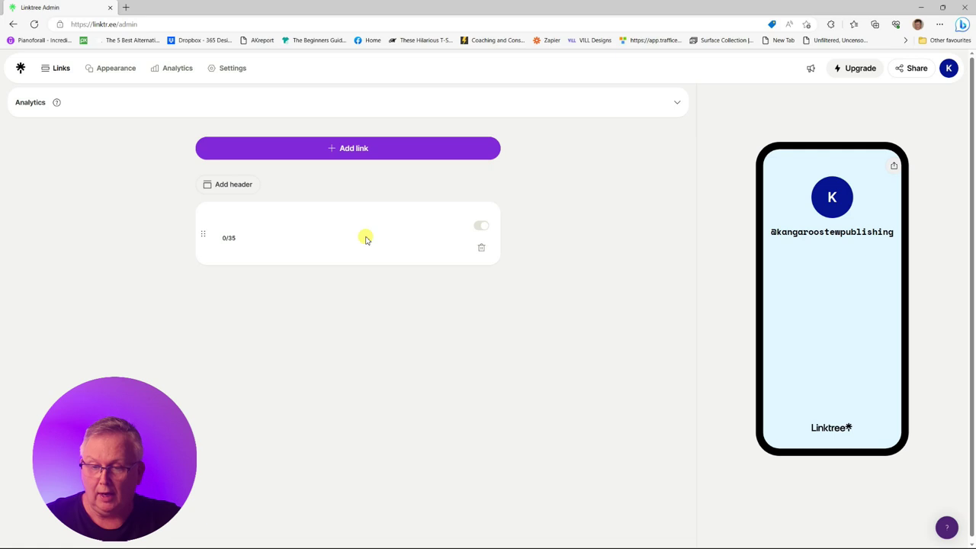
{"action": "type", "text": "o"}
{"action": "type", "text": "ur books "}
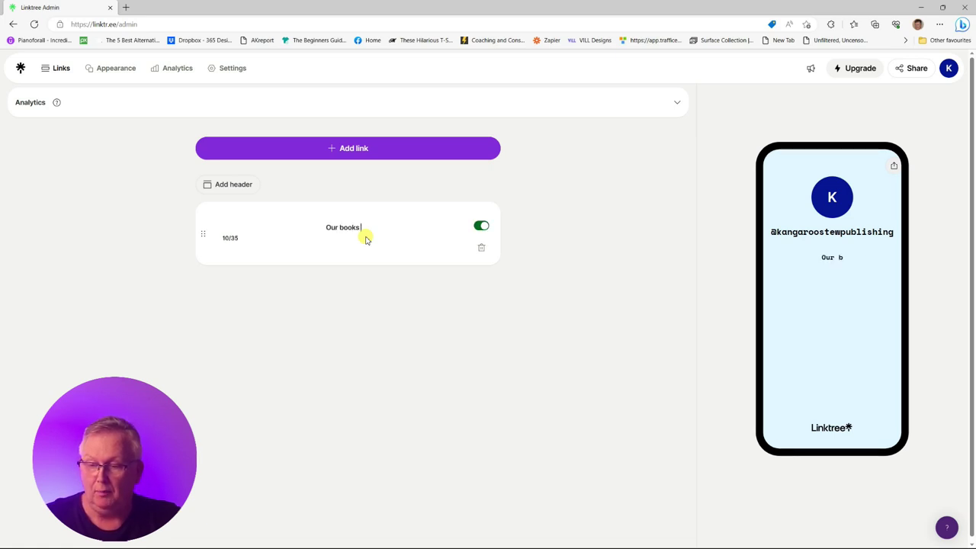
{"action": "type", "text": "are "}
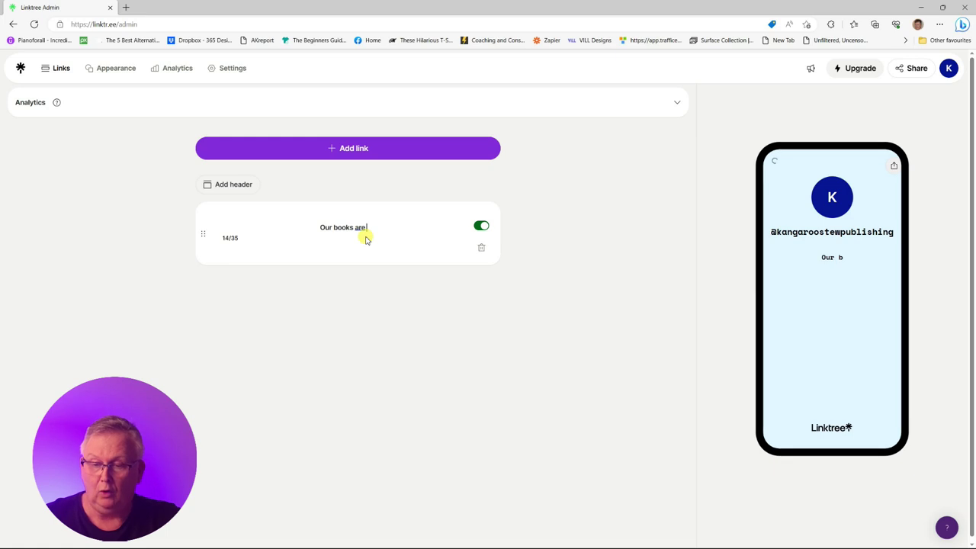
{"action": "type", "text": "published on AMAZ"}
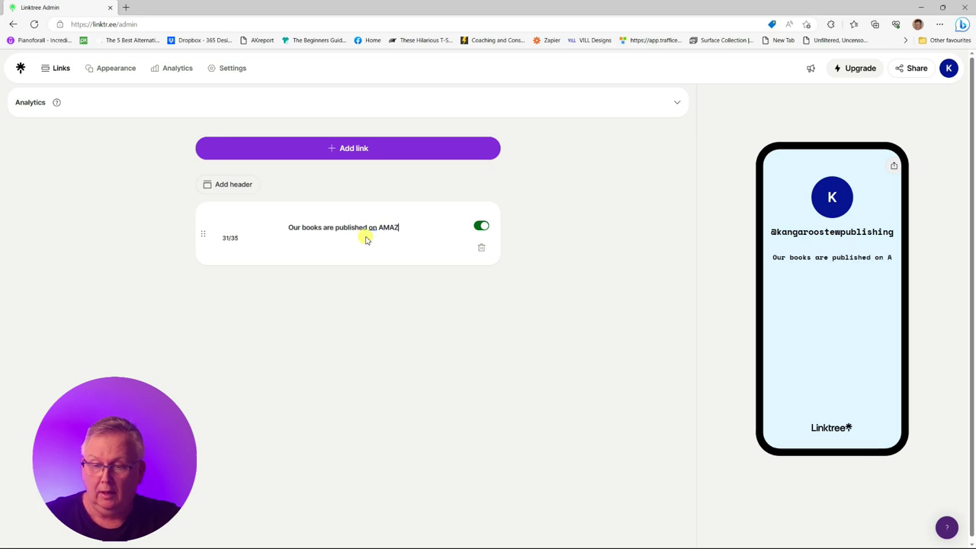
{"action": "type", "text": "ON"}
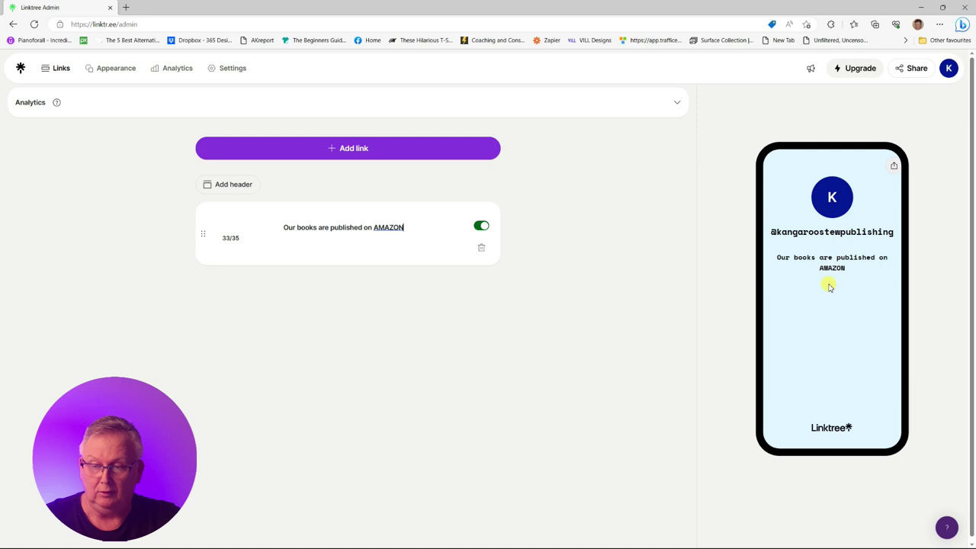
{"action": "left_click", "coordinate": [281, 149]}
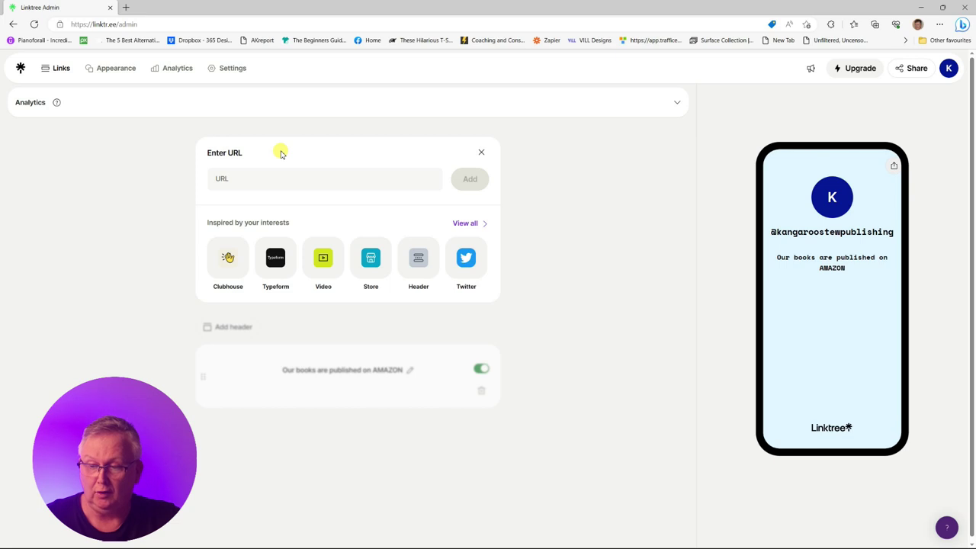
{"action": "left_click", "coordinate": [260, 177]}
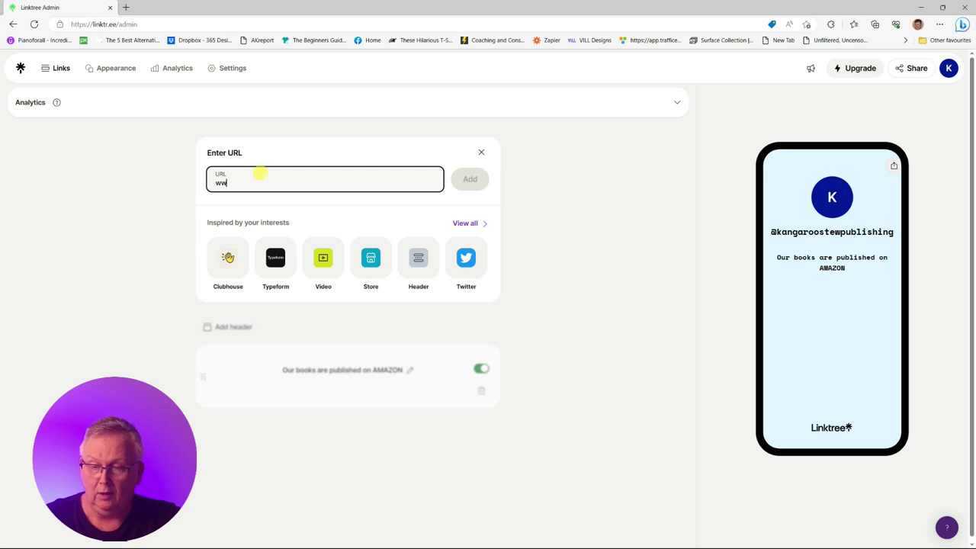
{"action": "type", "text": "www.amazon.com"}
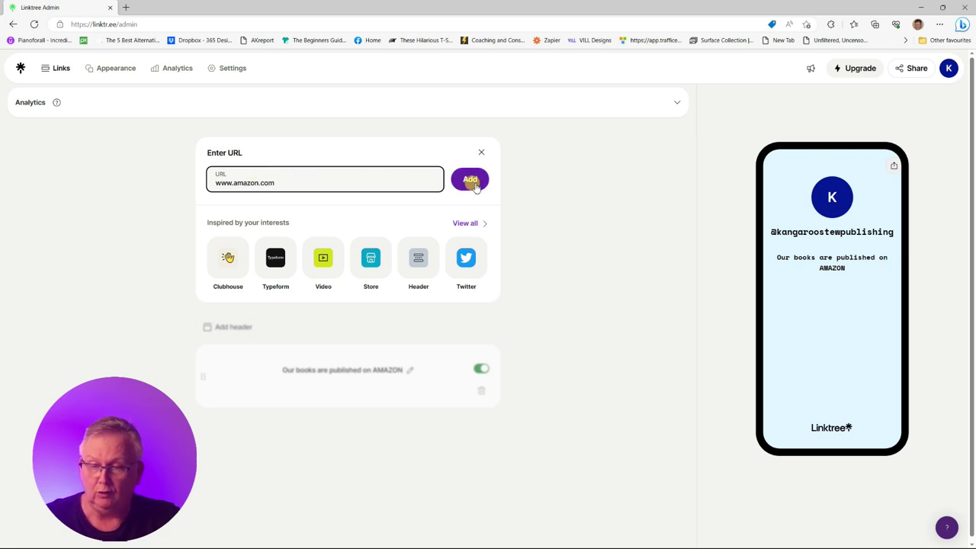
{"action": "left_click", "coordinate": [468, 180]}
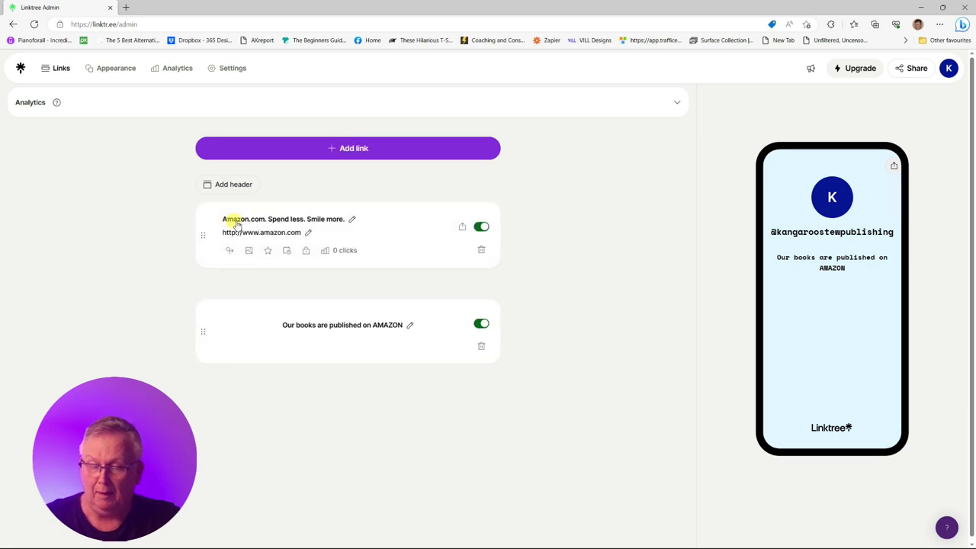
{"action": "left_click", "coordinate": [353, 221]}
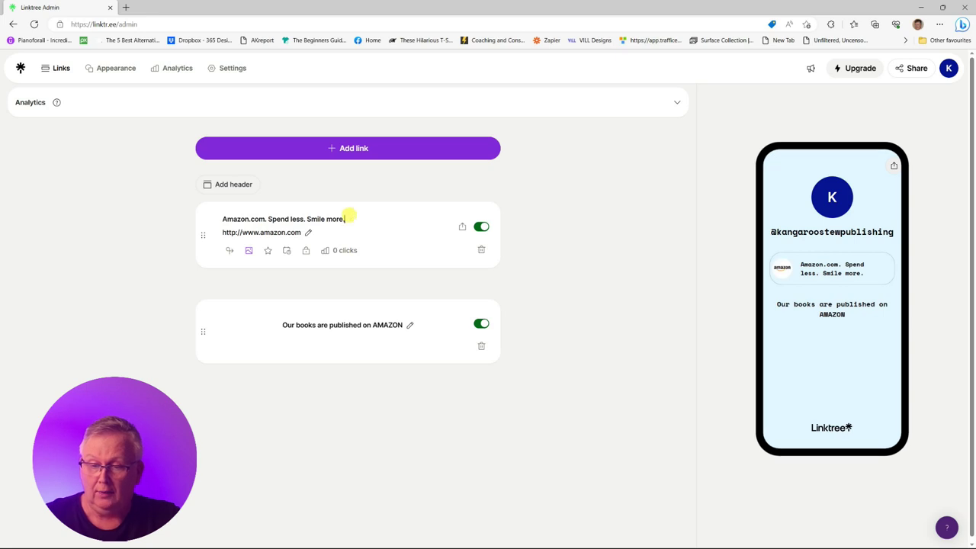
{"action": "left_click_drag", "start_coordinate": [344, 218], "coordinate": [191, 213]}
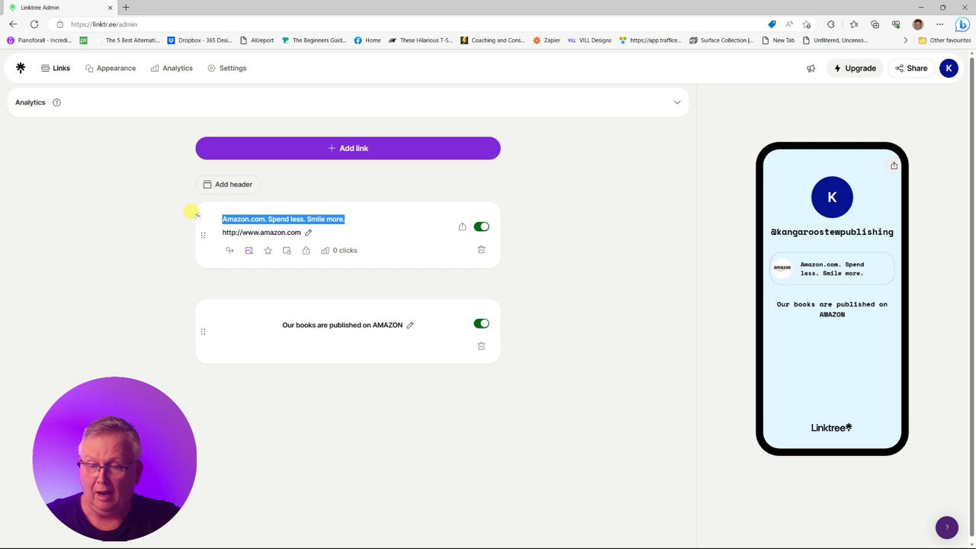
{"action": "type", "text": "A"}
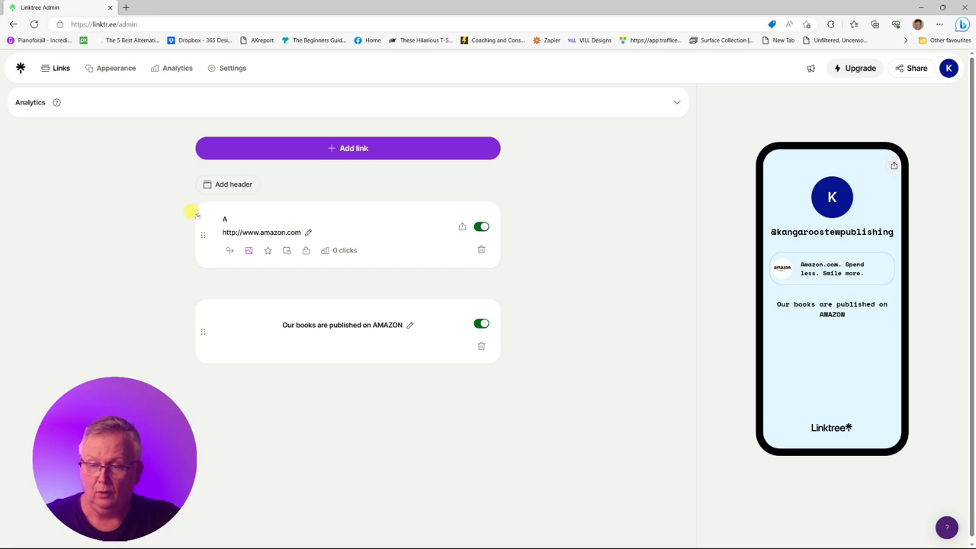
{"action": "type", "text": "MAZON"}
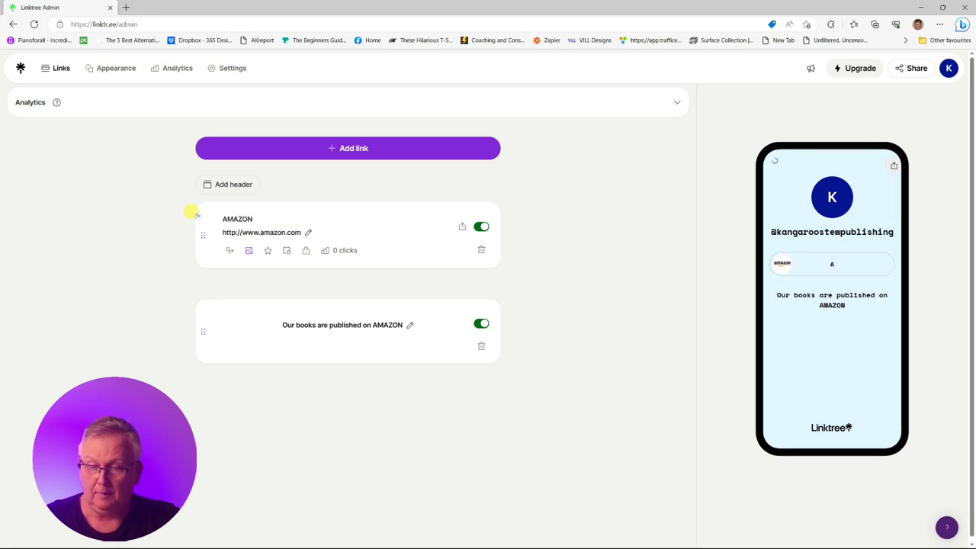
{"action": "key", "text": "Return"}
{"action": "type", "text": "US"}
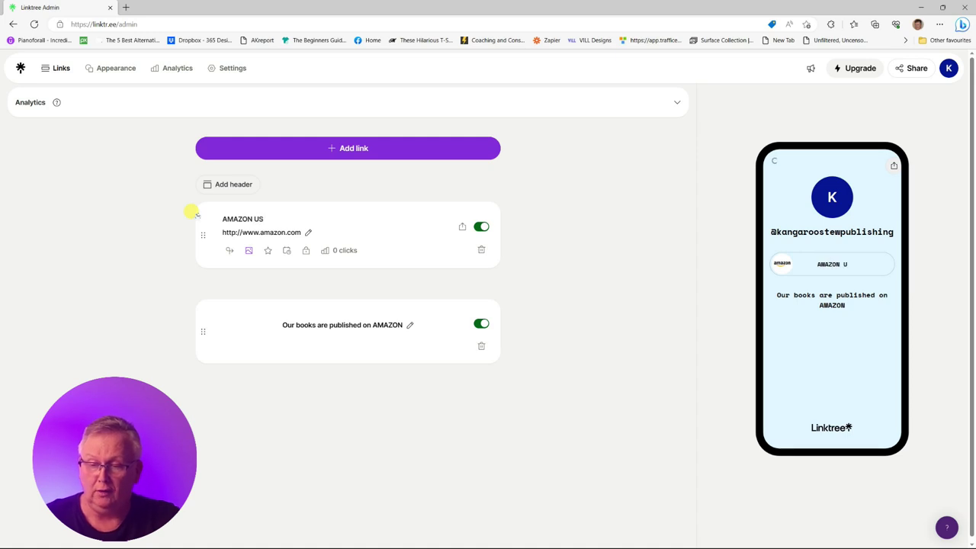
{"action": "left_click", "coordinate": [363, 151]}
{"action": "left_click", "coordinate": [290, 176]}
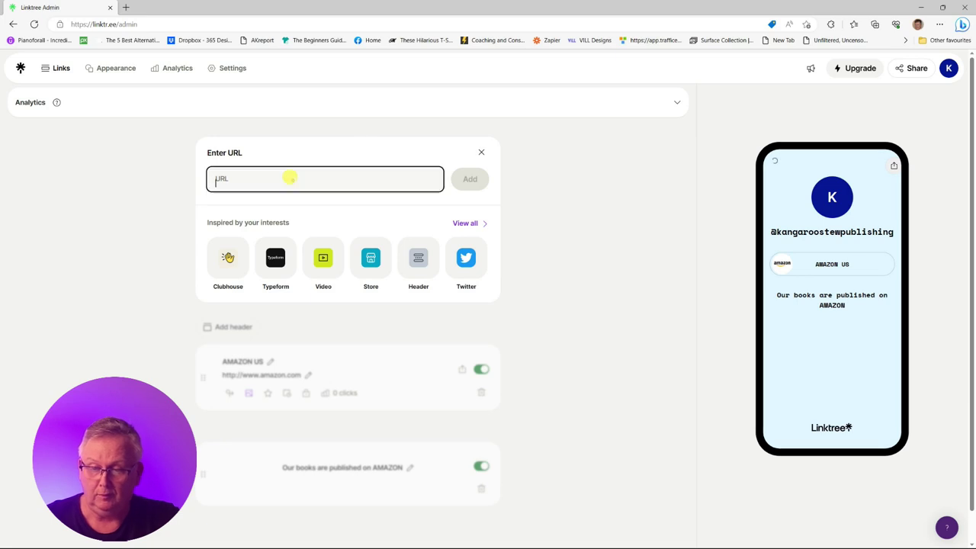
{"action": "type", "text": "www"}
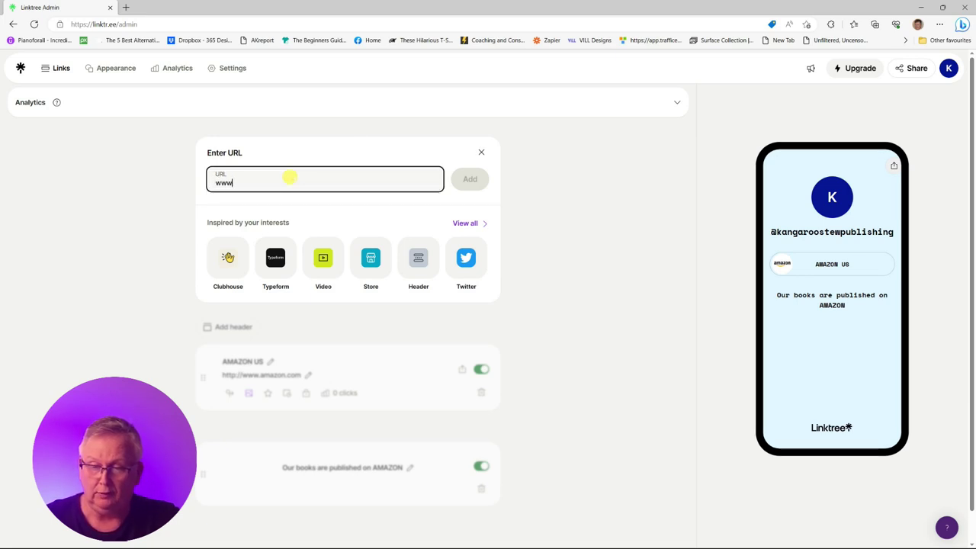
{"action": "type", "text": ".amazon.co.uk"}
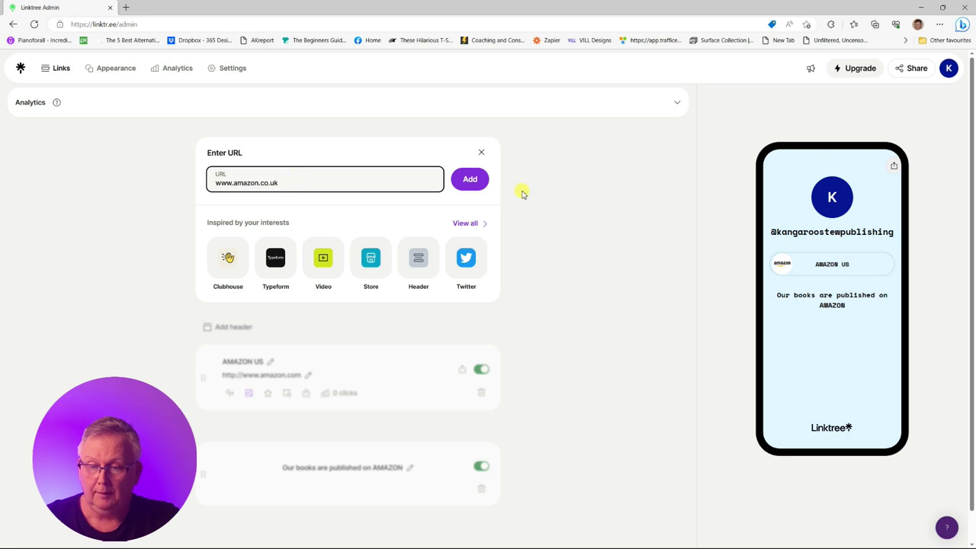
{"action": "left_click", "coordinate": [471, 181]}
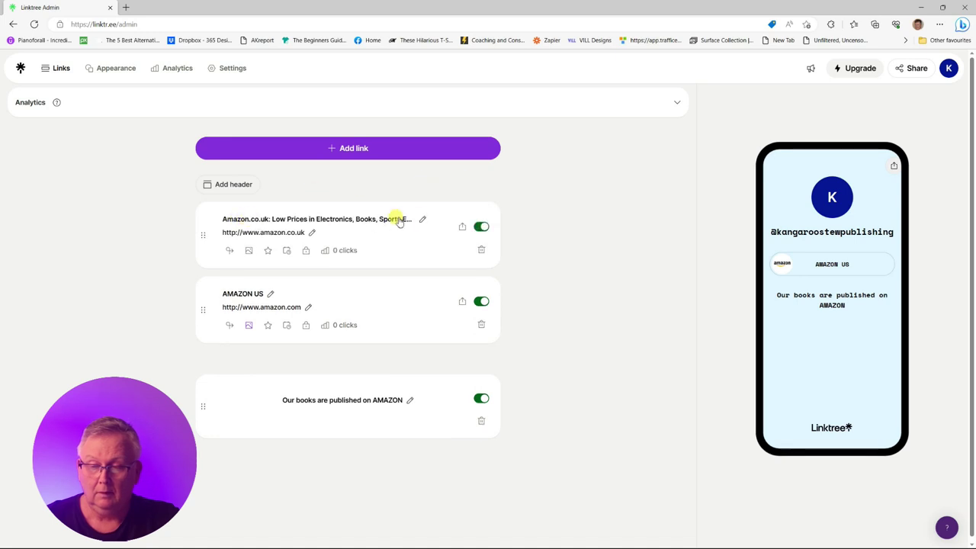
{"action": "left_click", "coordinate": [422, 219]}
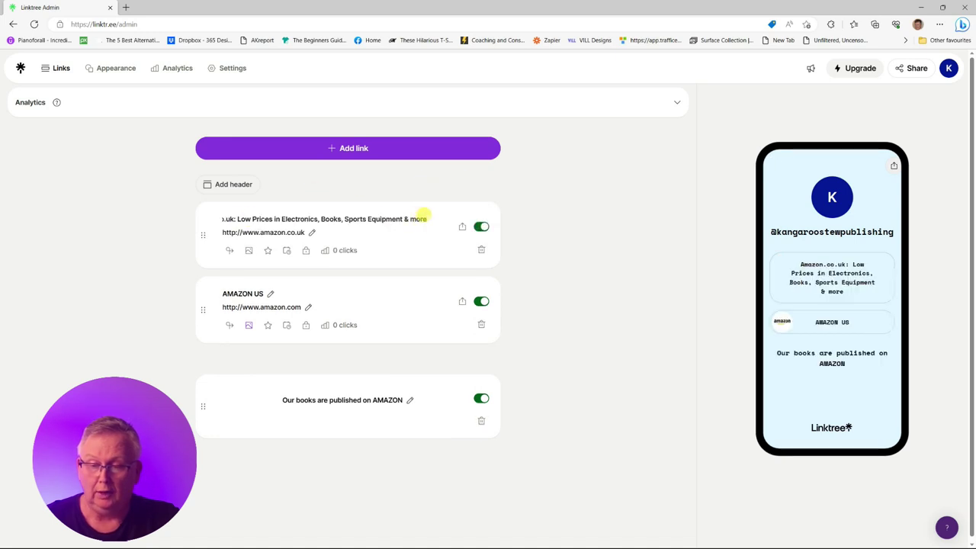
{"action": "left_click_drag", "start_coordinate": [422, 217], "coordinate": [194, 221]}
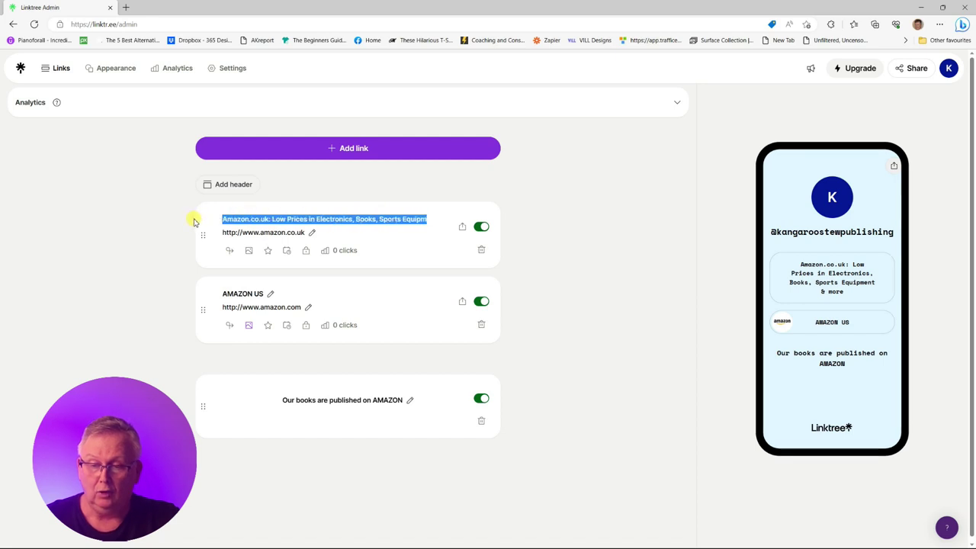
{"action": "type", "text": "AMAZON UK"}
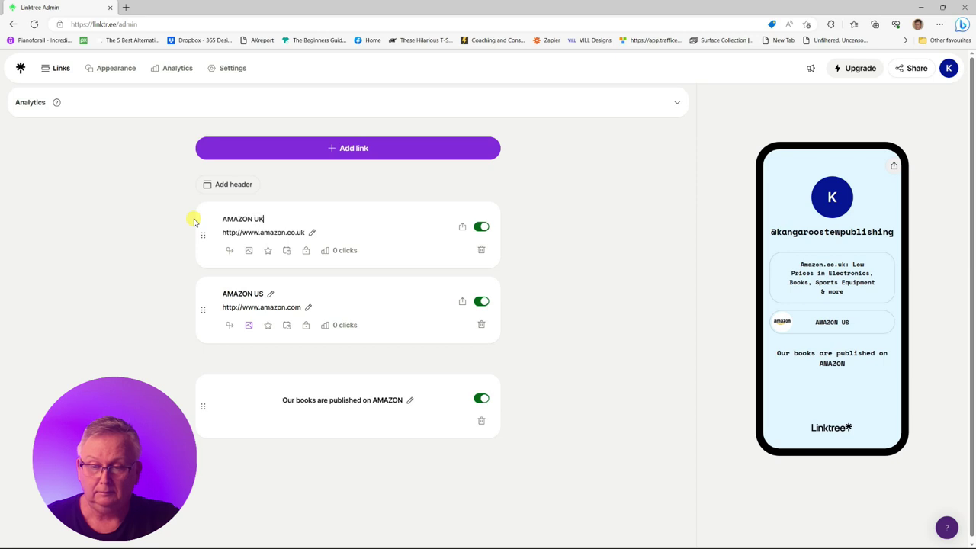
{"action": "left_click", "coordinate": [329, 149]}
{"action": "left_click", "coordinate": [280, 176]}
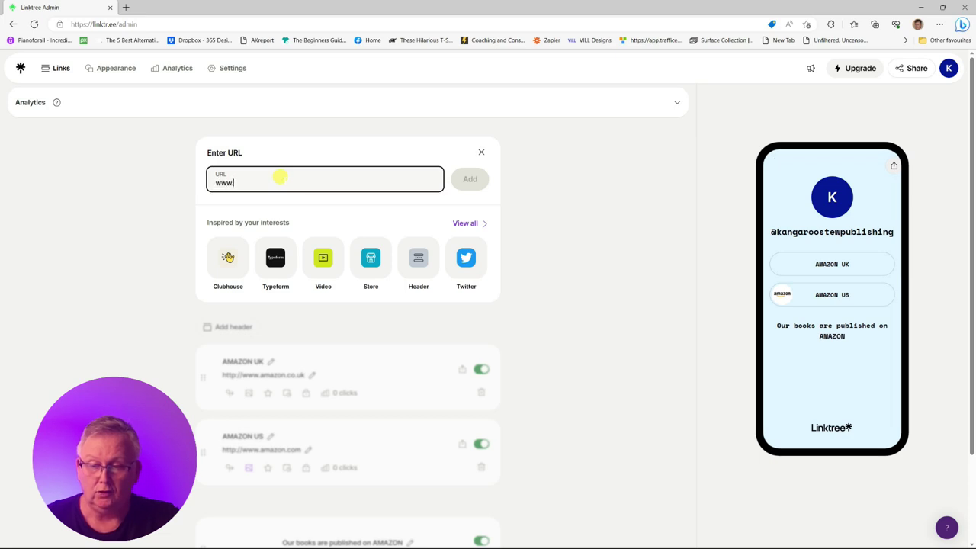
{"action": "type", "text": "www.amazon.com.au"}
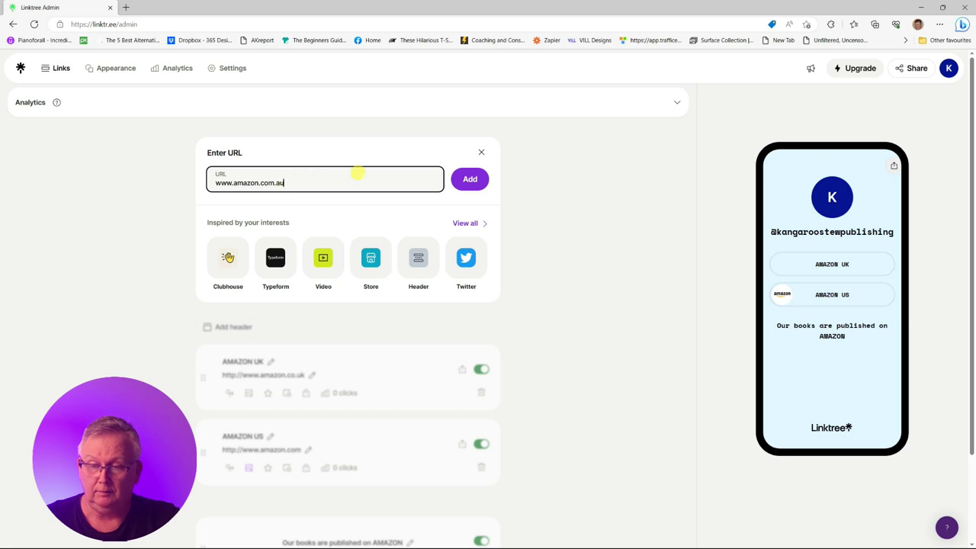
{"action": "key", "text": "Return"}
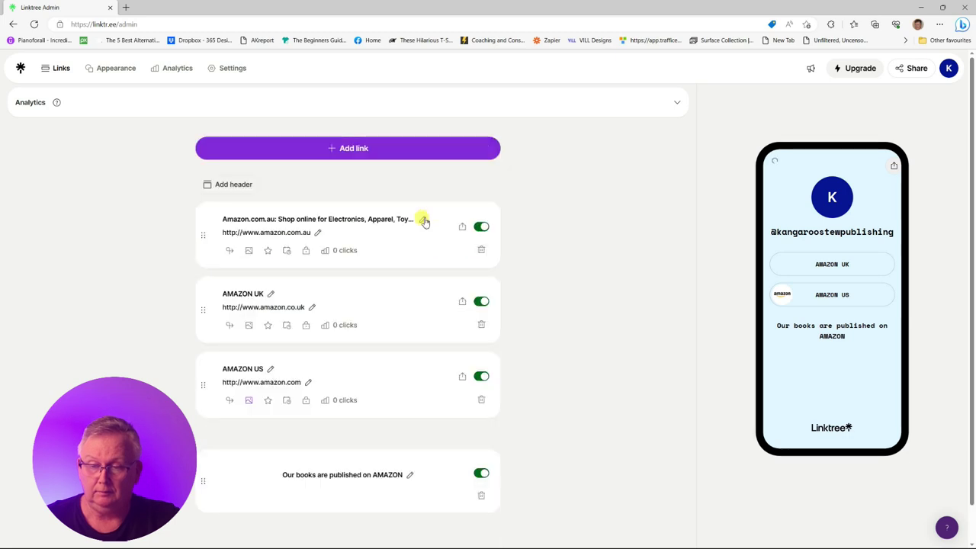
{"action": "left_click_drag", "start_coordinate": [422, 216], "coordinate": [183, 221]}
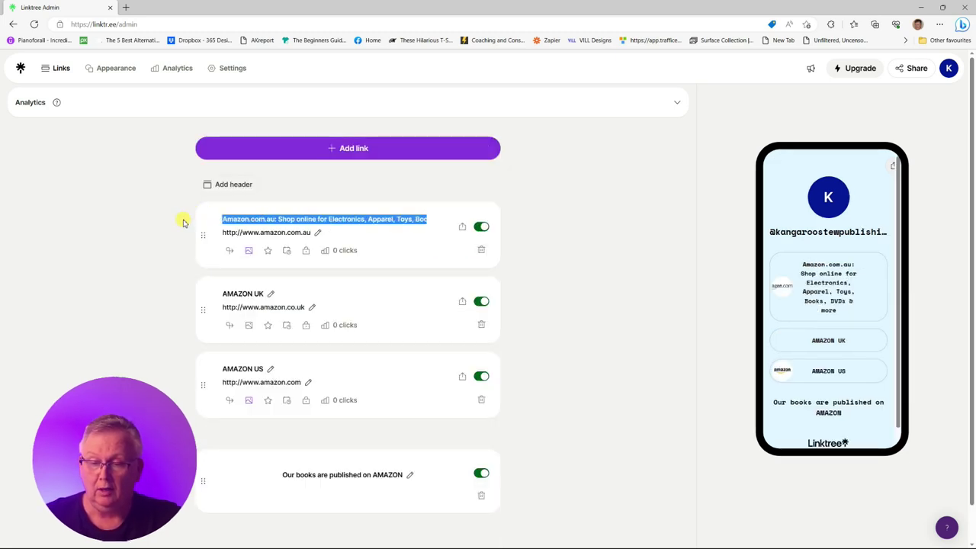
{"action": "type", "text": "AMAZ"}
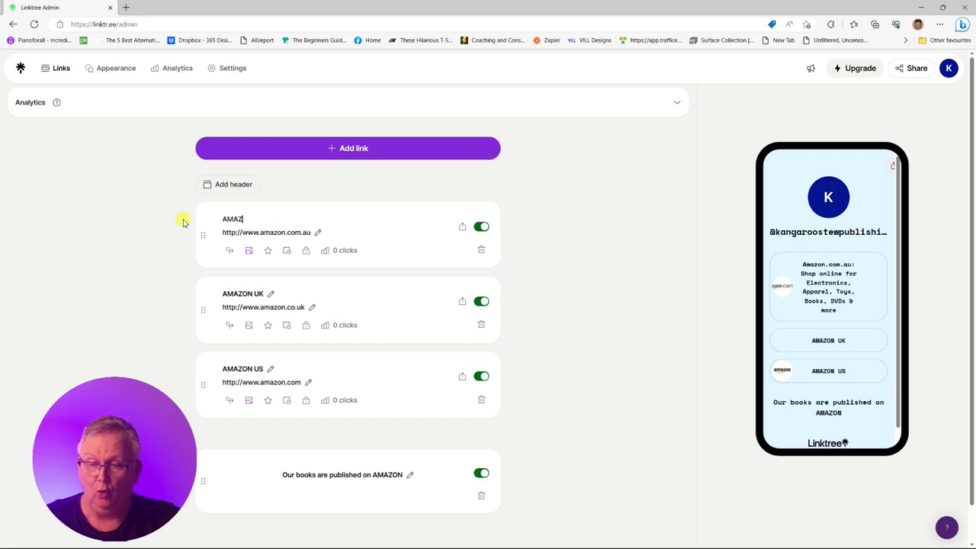
{"action": "type", "text": "ON "}
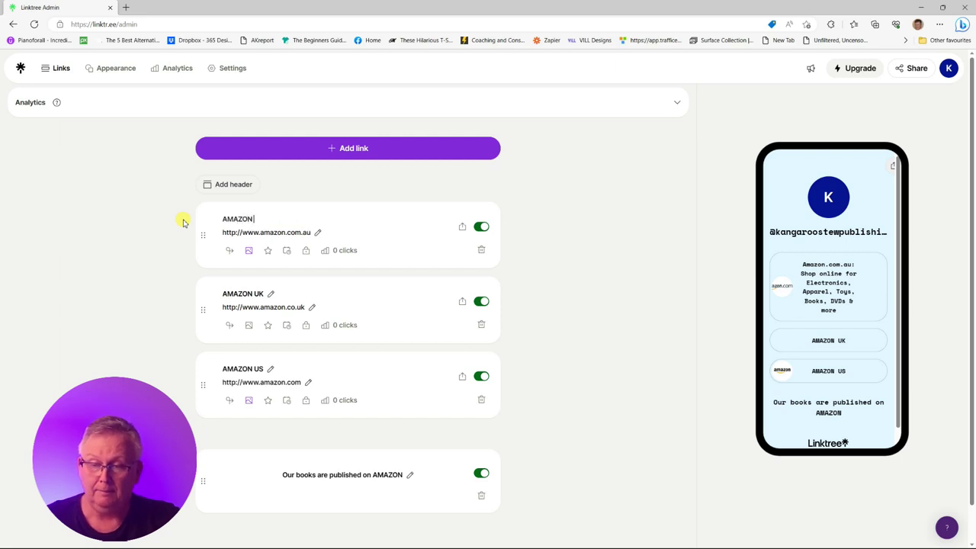
{"action": "type", "text": "AU"}
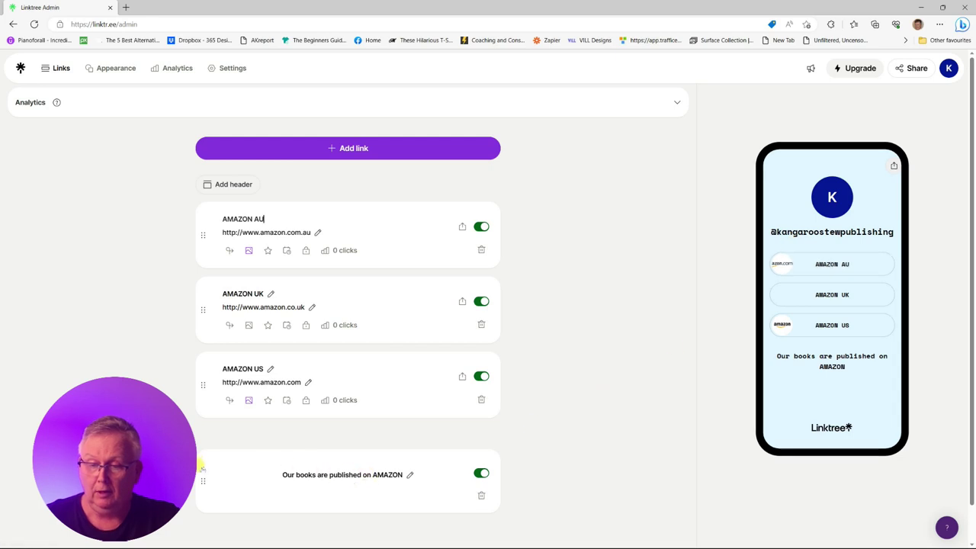
- Reorder the list so the header comes first, followed by AMAZON US, AMAZON UK and AMAZON AU
{"action": "left_click_drag", "start_coordinate": [203, 478], "coordinate": [203, 241]}
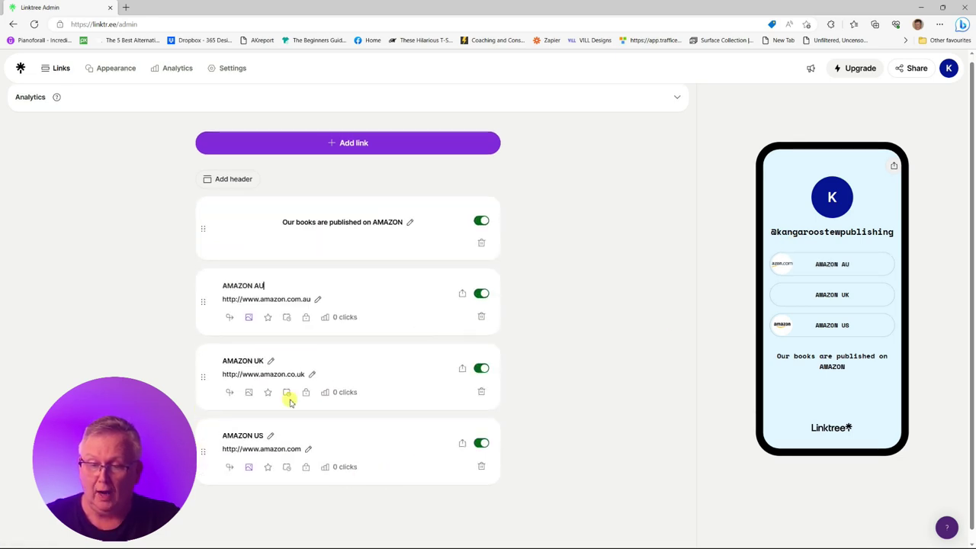
{"action": "left_click_drag", "start_coordinate": [202, 449], "coordinate": [192, 292]}
{"action": "left_click_drag", "start_coordinate": [203, 451], "coordinate": [209, 366]}
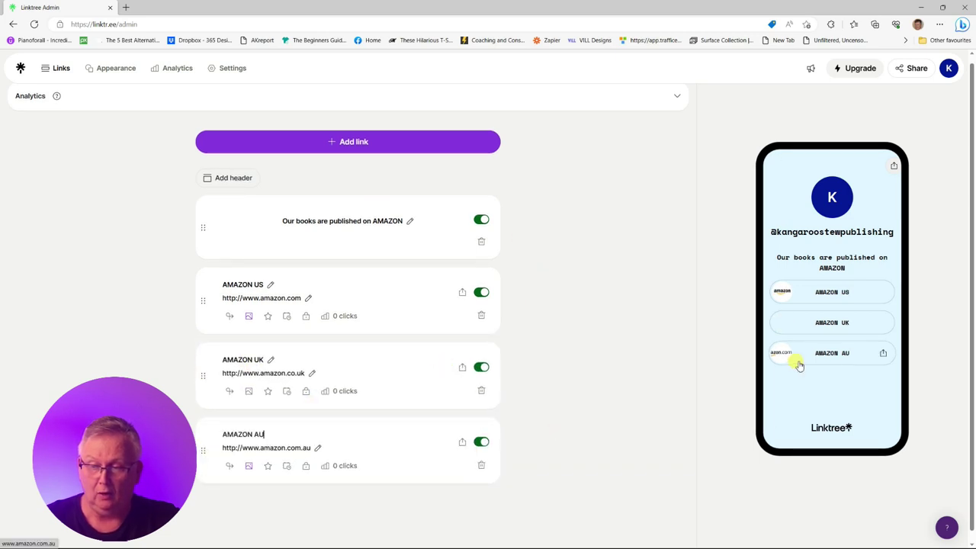
{"action": "left_click", "coordinate": [785, 368]}
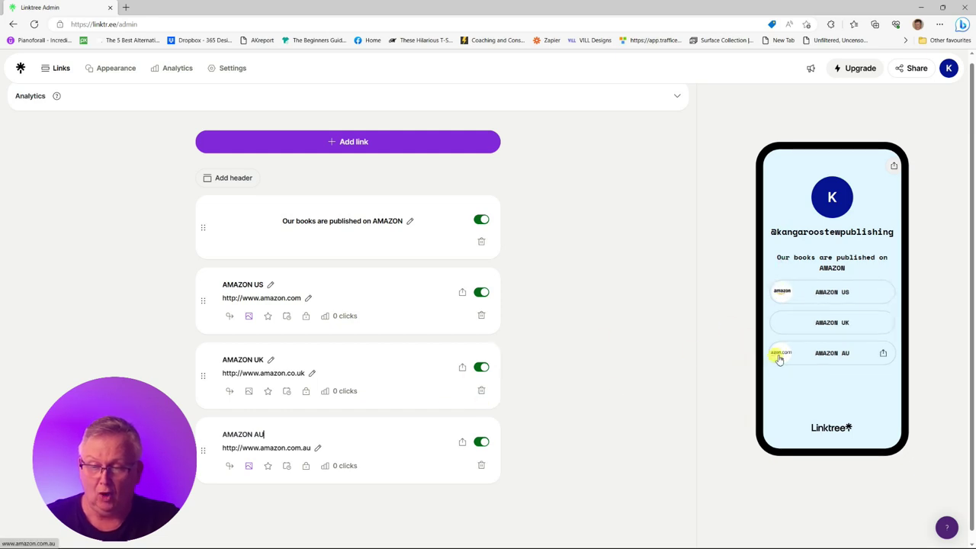
- Remove the thumbnail image from the AMAZON US link
{"action": "left_click", "coordinate": [249, 317]}
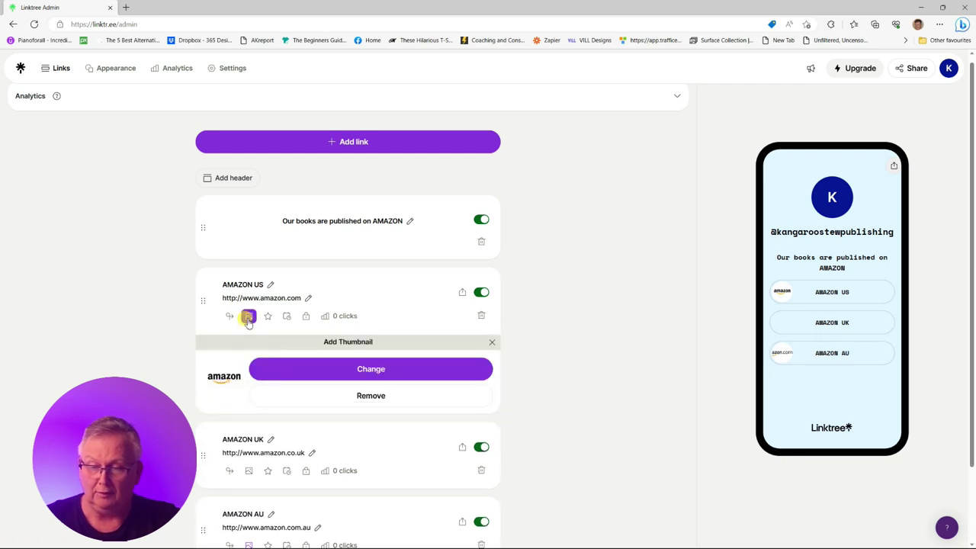
{"action": "left_click", "coordinate": [366, 397]}
{"action": "scroll", "coordinate": [330, 404], "scroll_direction": "down", "scroll_amount": 1}
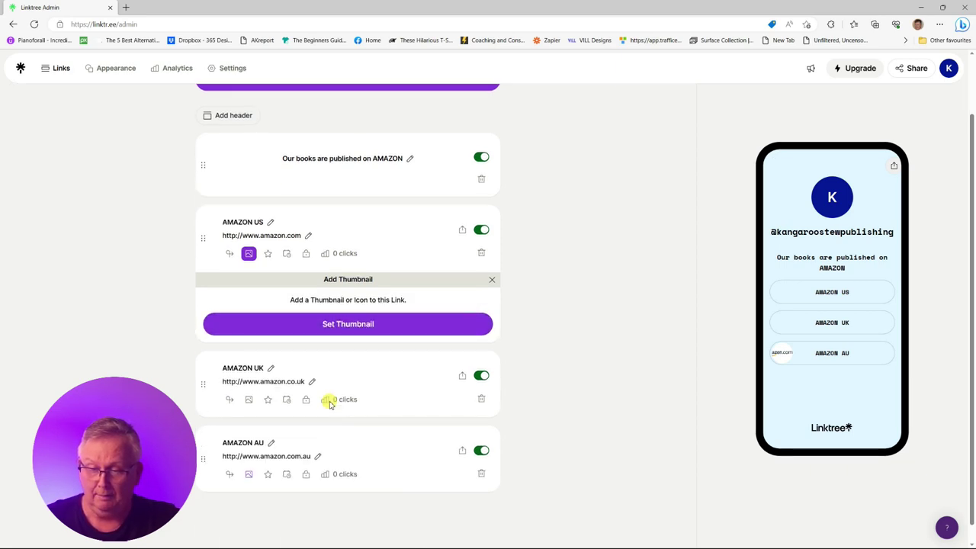
- Remove the thumbnail image from the AMAZON AU link and close the thumbnail settings opened on the Amazon links
{"action": "left_click", "coordinate": [248, 382]}
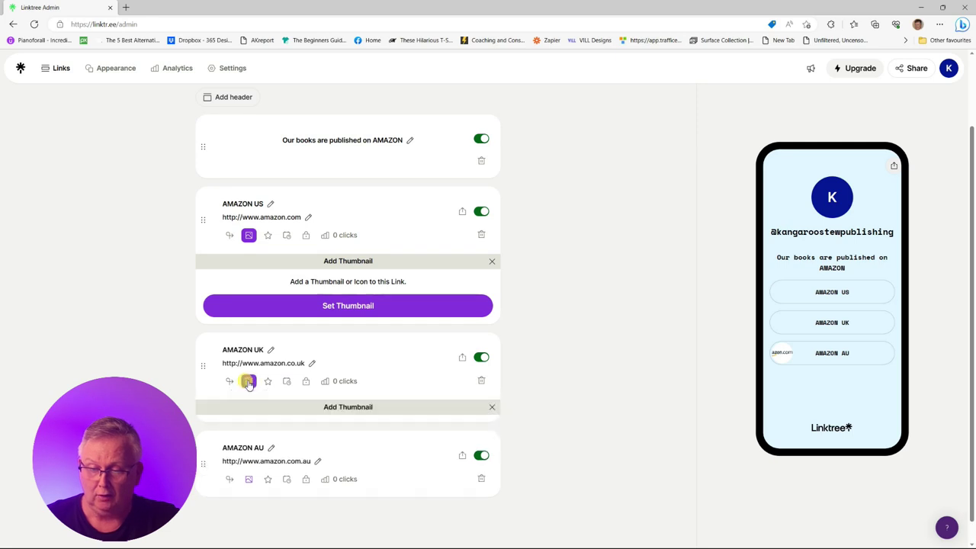
{"action": "scroll", "coordinate": [243, 366], "scroll_direction": "down", "scroll_amount": 1}
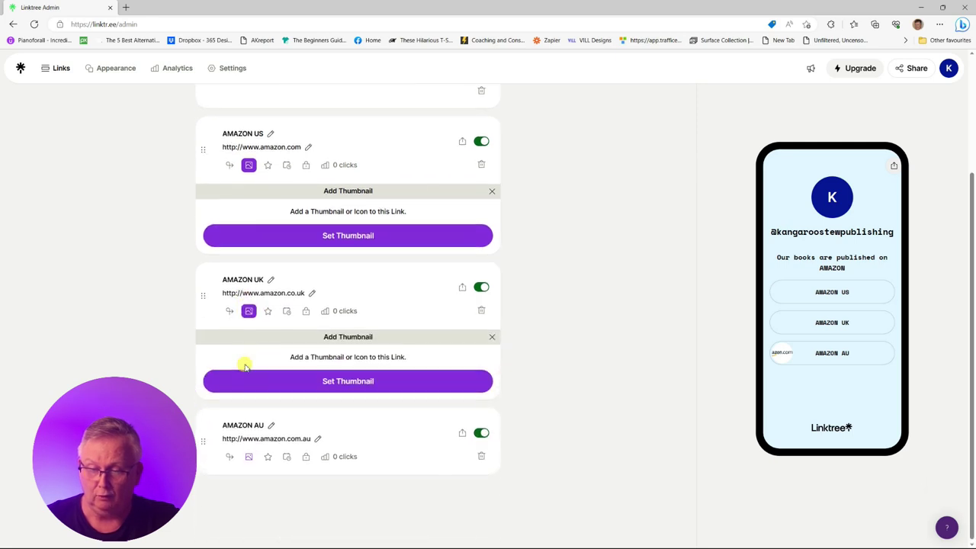
{"action": "left_click", "coordinate": [249, 456]}
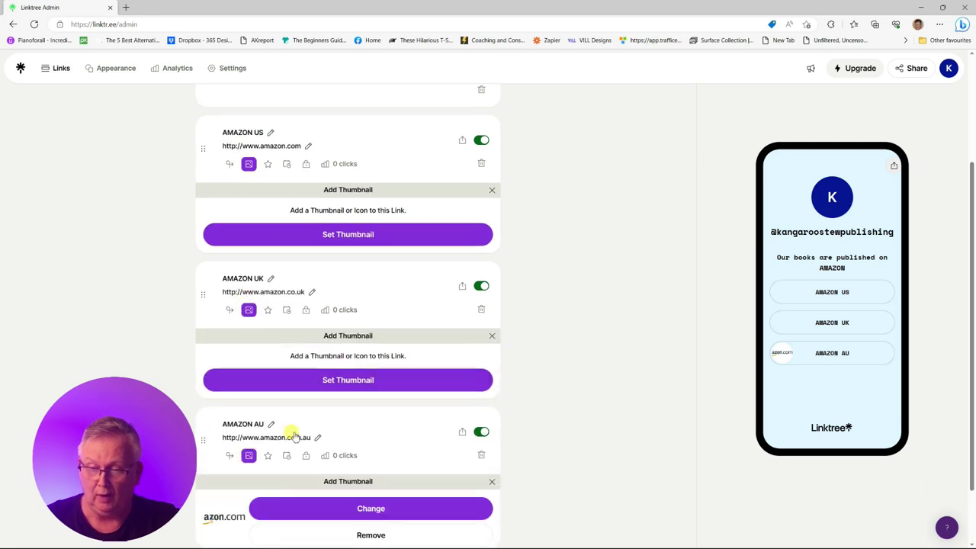
{"action": "scroll", "coordinate": [297, 431], "scroll_direction": "down", "scroll_amount": 1}
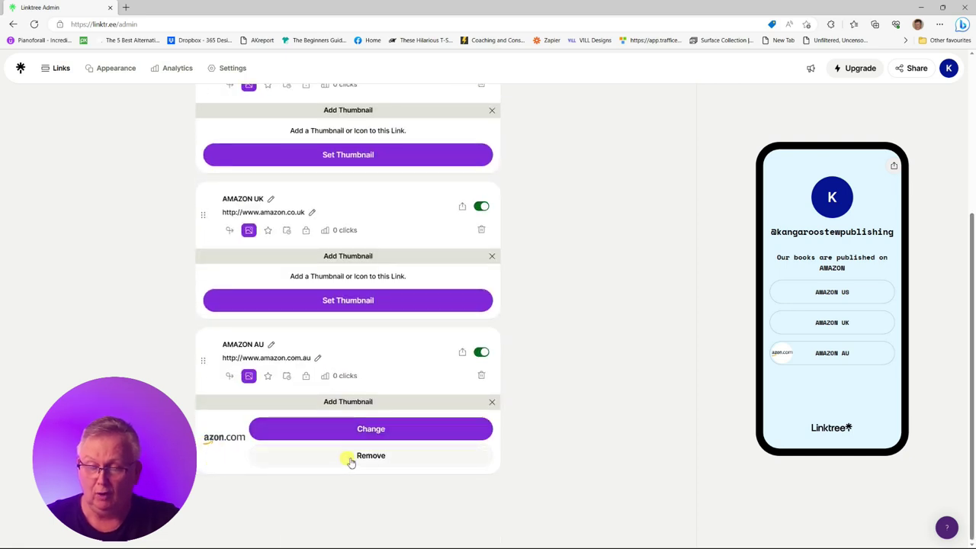
{"action": "left_click", "coordinate": [350, 460]}
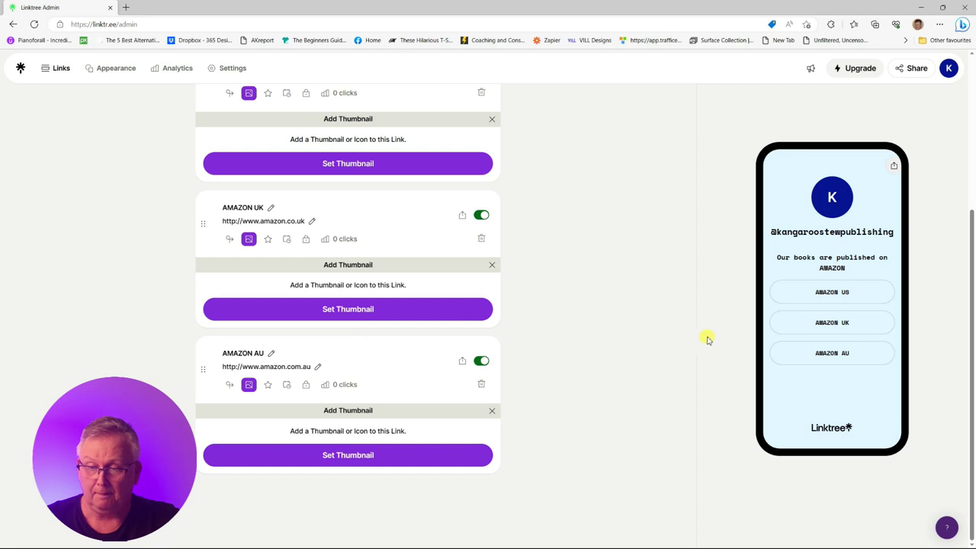
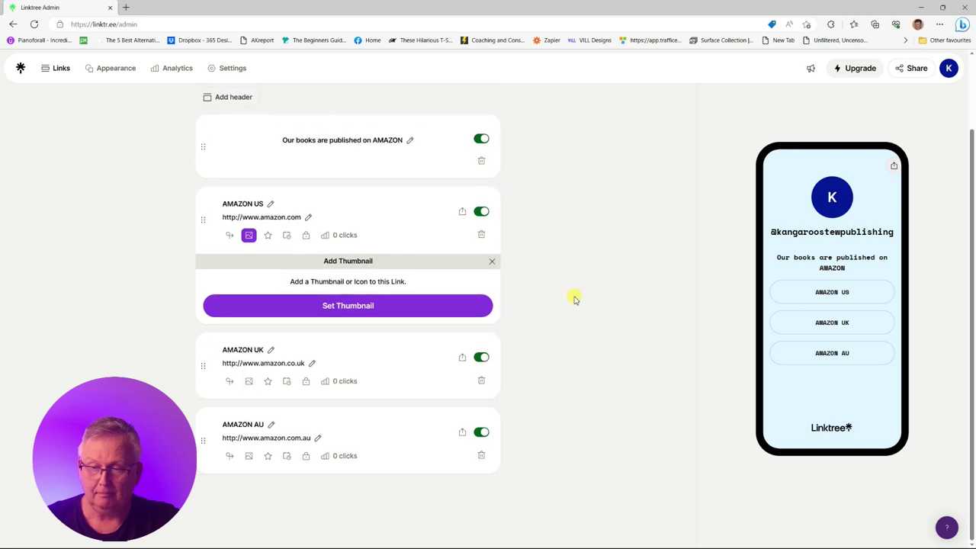
{"action": "left_click", "coordinate": [492, 261]}
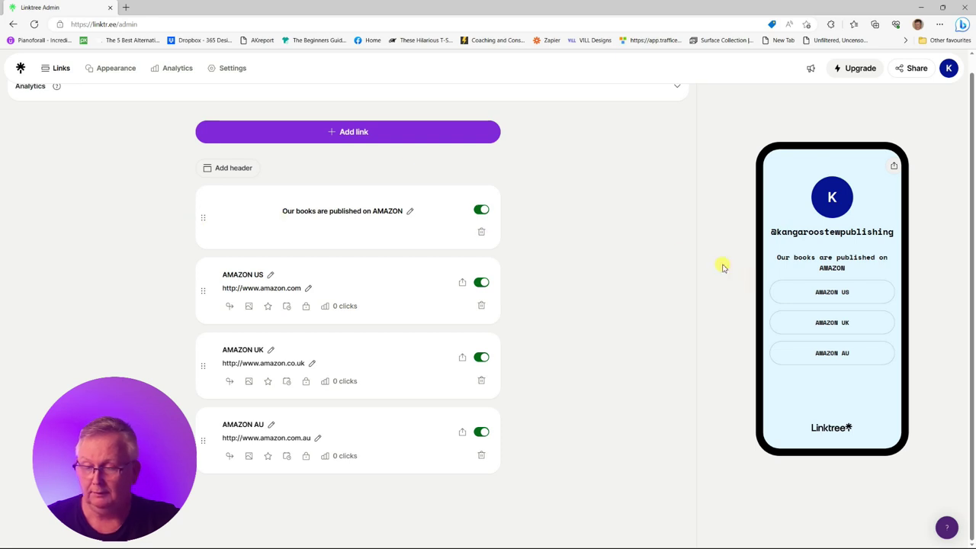
- Change the profile title in the appearance settings to "Kangaroo Stew Publishing"
{"action": "left_click", "coordinate": [112, 69]}
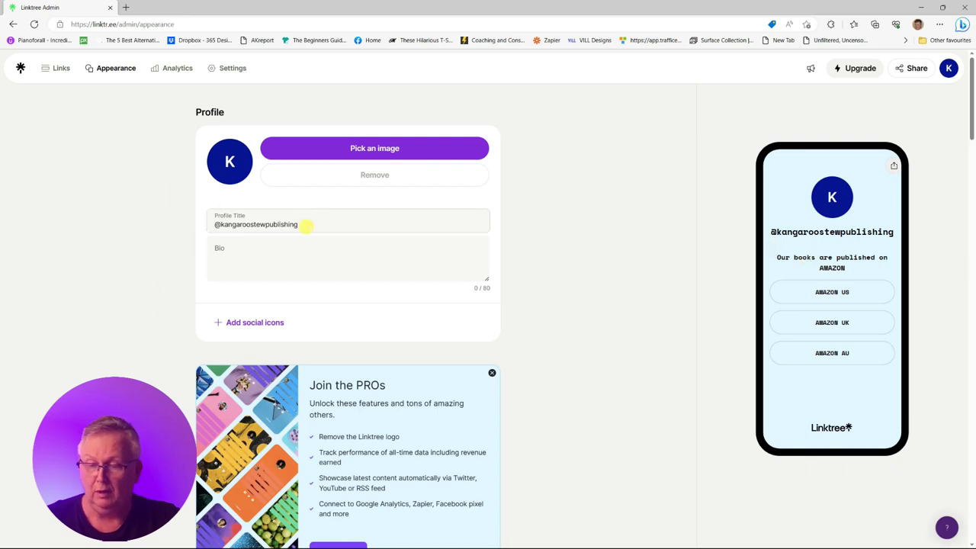
{"action": "left_click_drag", "start_coordinate": [298, 223], "coordinate": [206, 227]}
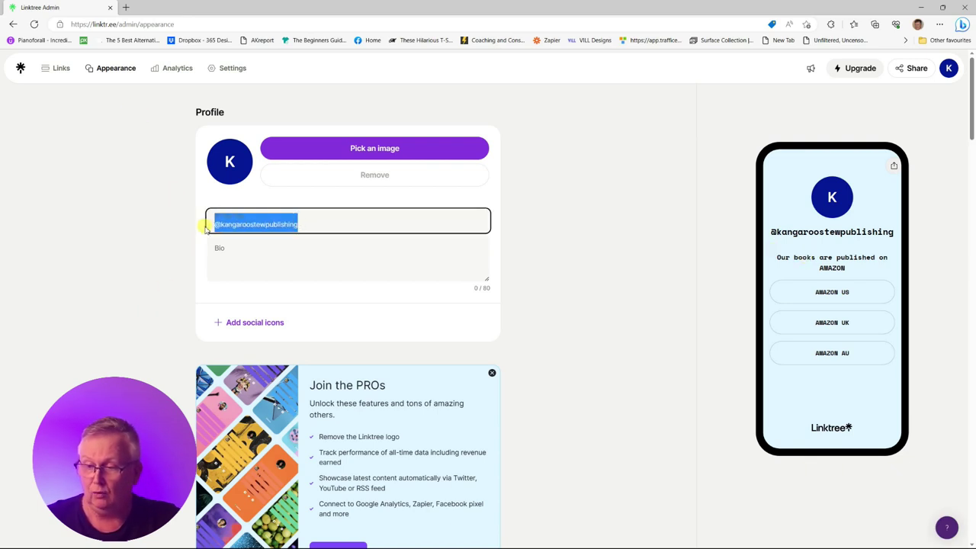
{"action": "type", "text": "K"}
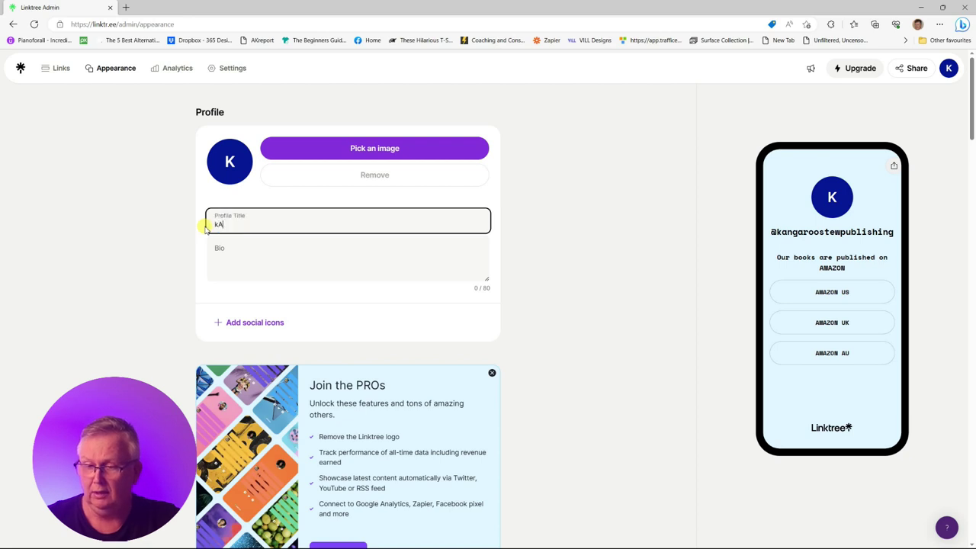
{"action": "key", "text": "BackSpace"}
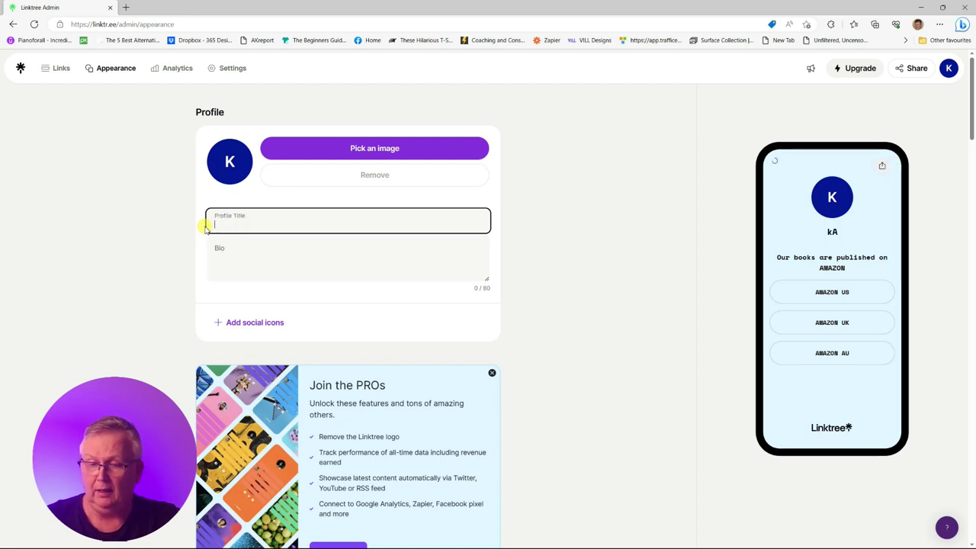
{"action": "type", "text": "Kang"}
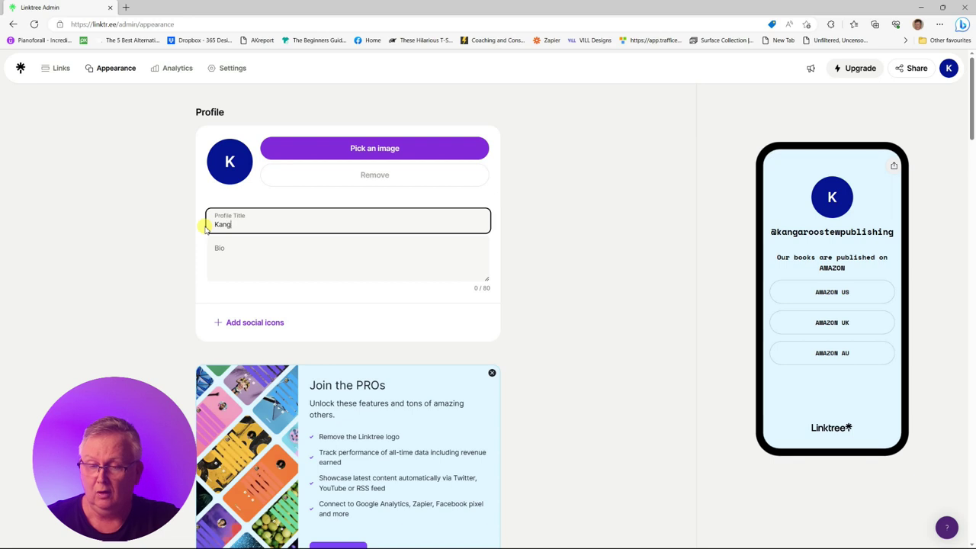
{"action": "type", "text": "aroo "}
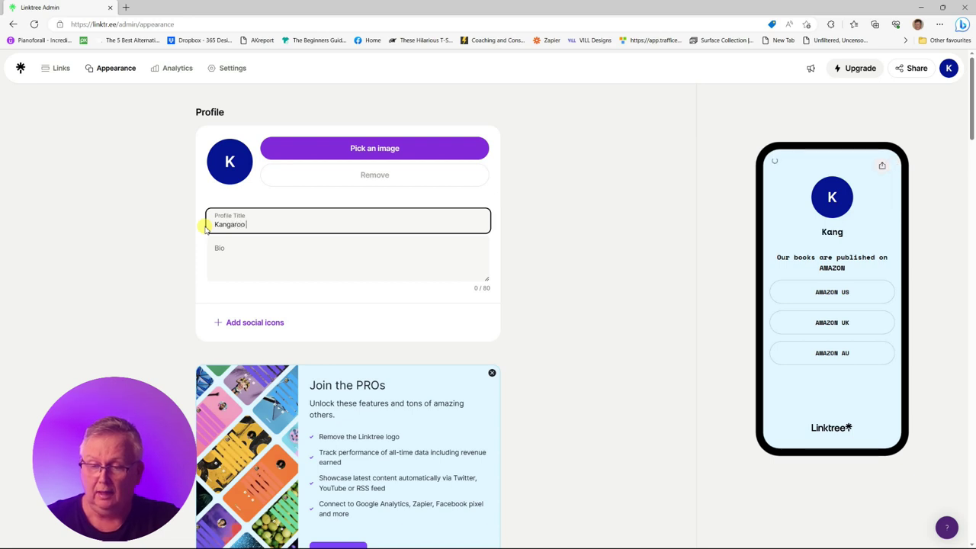
{"action": "type", "text": "Stew"}
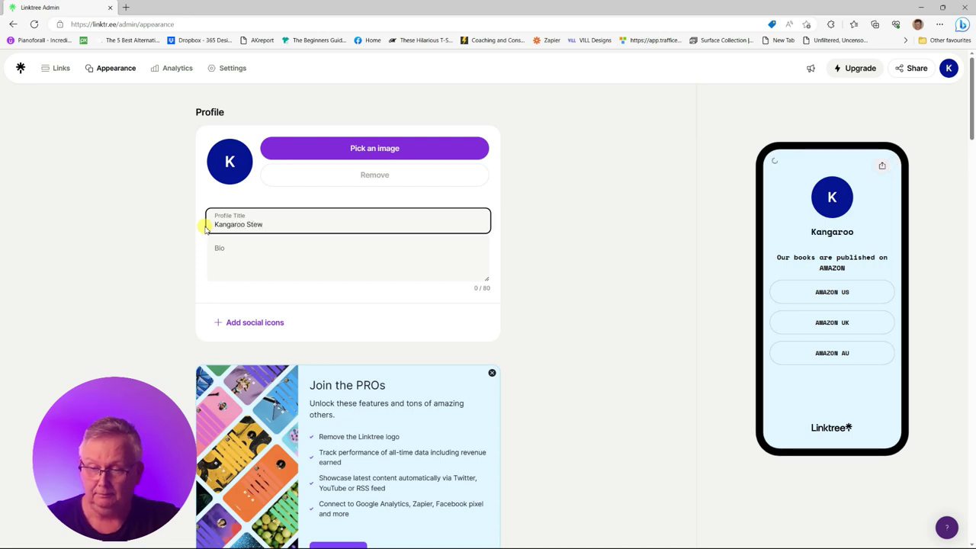
{"action": "type", "text": " Pu"}
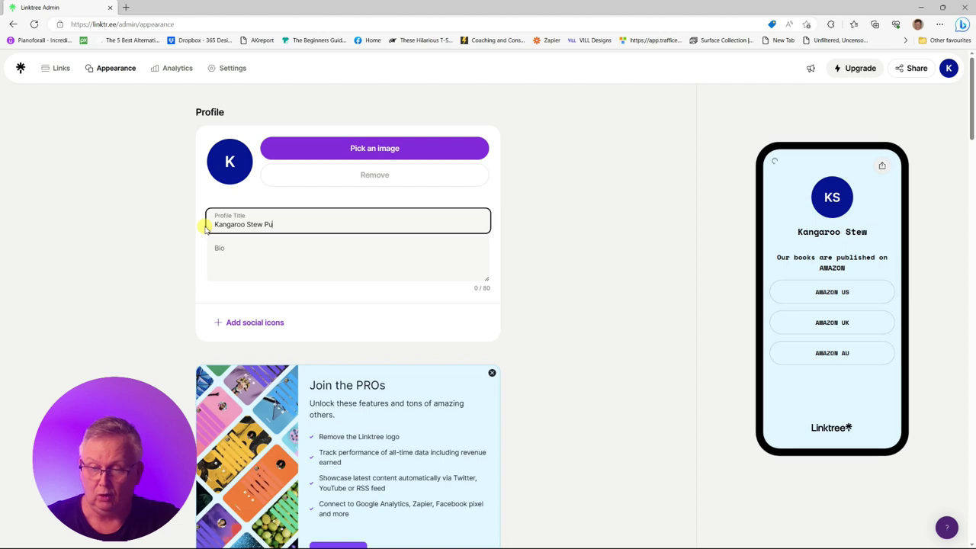
{"action": "type", "text": "blishing"}
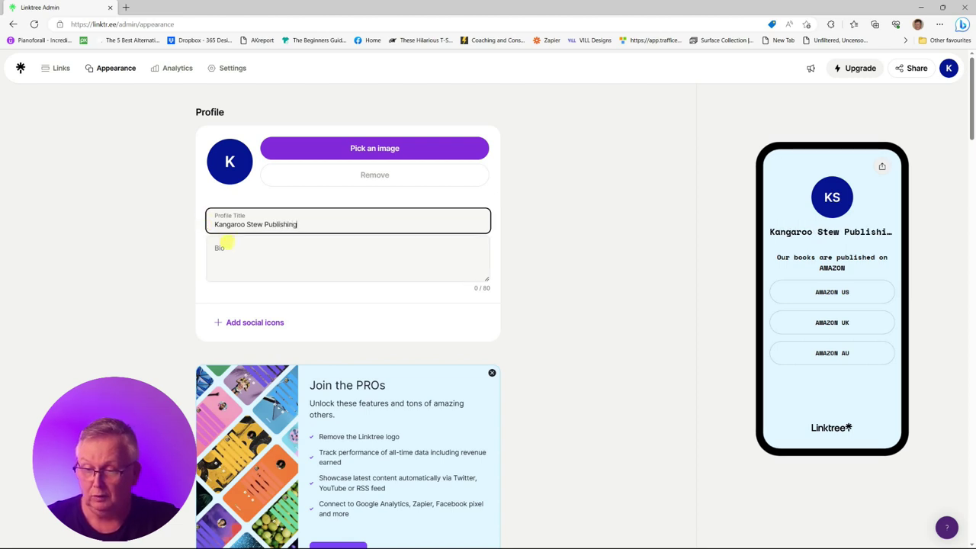
- Write the profile bio "Here at Kangaroo Stew Publishing we create books for fun and imagination"
{"action": "left_click", "coordinate": [226, 245]}
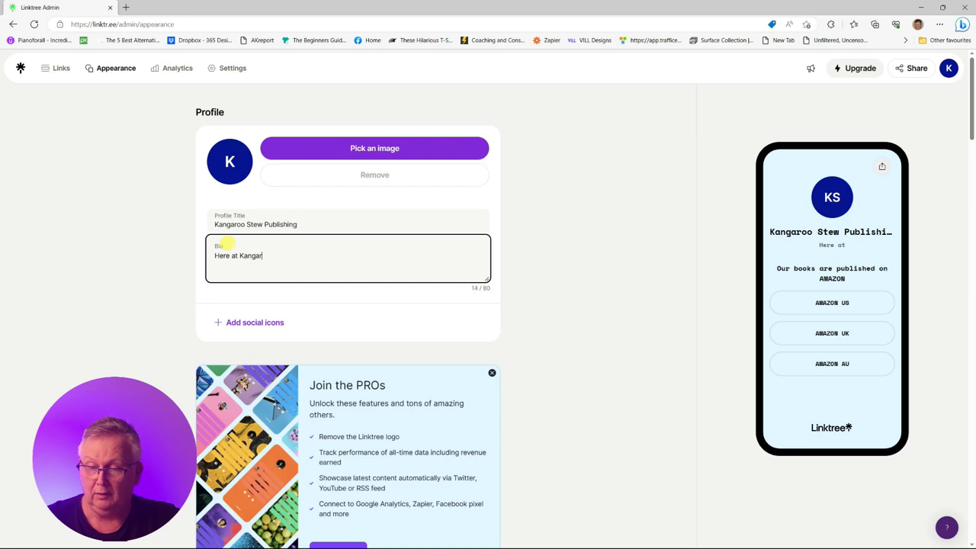
{"action": "type", "text": "Stew Publishing we cre"}
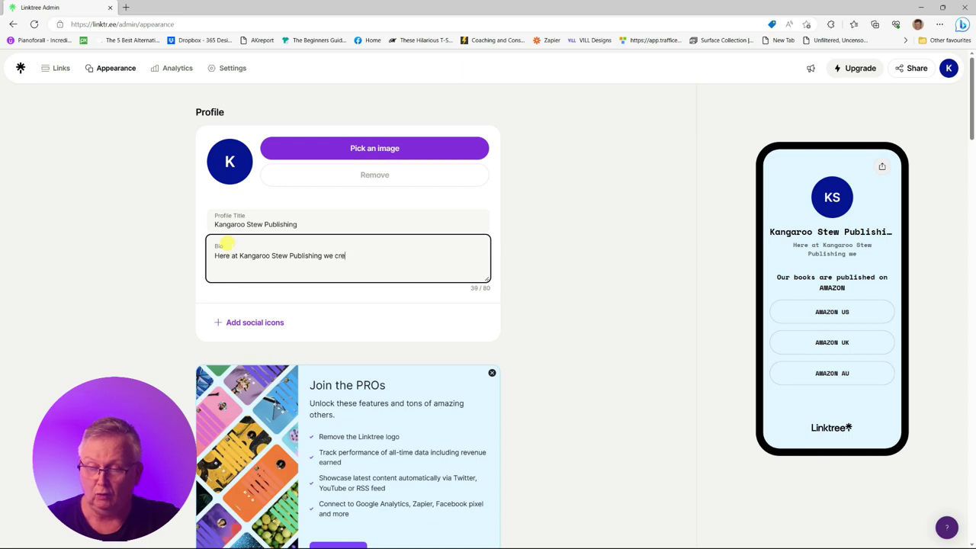
{"action": "type", "text": "ate books for "}
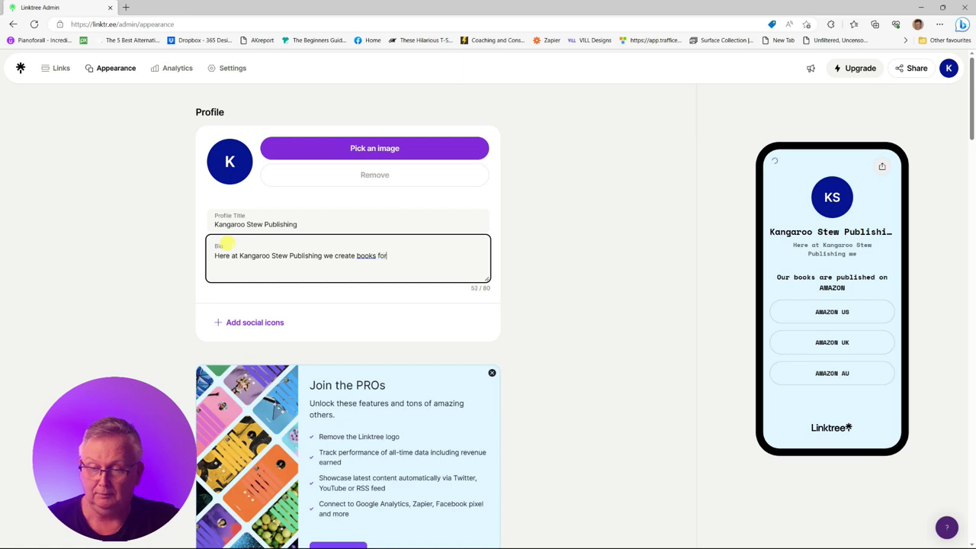
{"action": "type", "text": "fun and "}
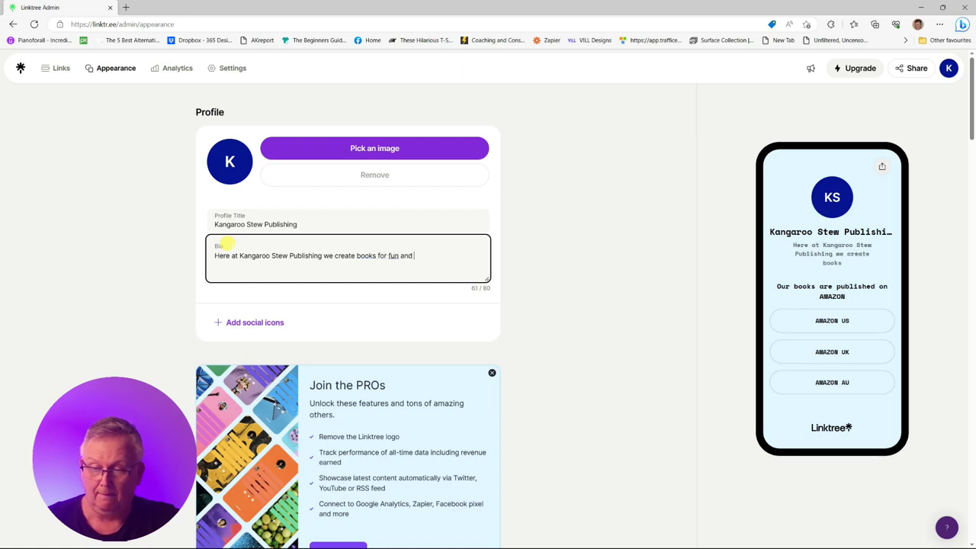
{"action": "type", "text": "imagination..........."}
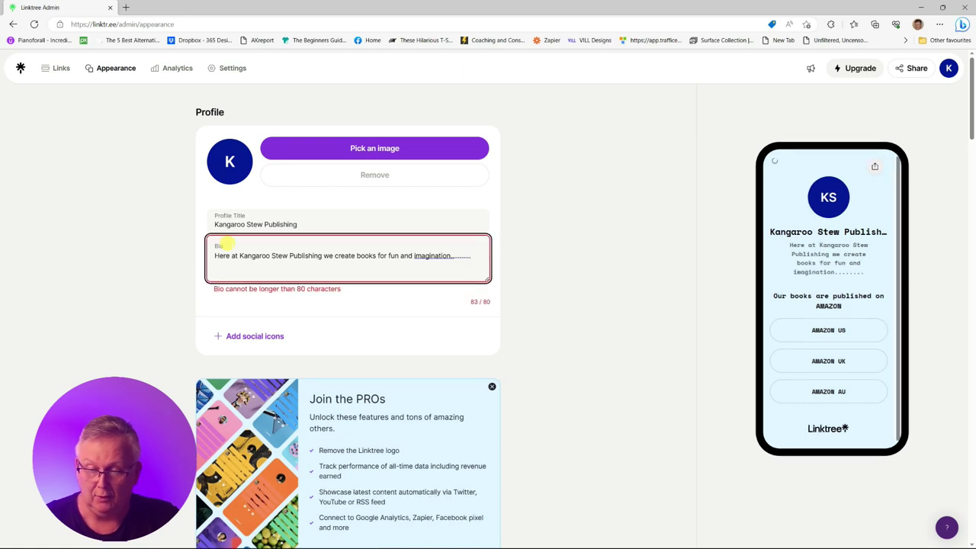
{"action": "key", "text": "BackSpace"}
{"action": "key", "text": "BackSpace"}
{"action": "key", "text": "BackSpace"}
{"action": "key", "text": "BackSpace"}
{"action": "key", "text": "BackSpace"}
{"action": "key", "text": "BackSpace"}
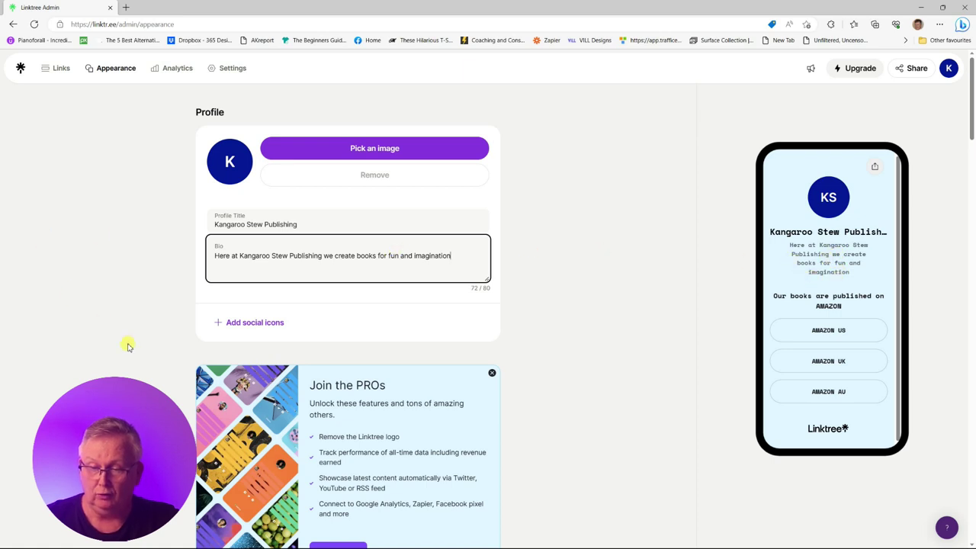
- Start adding a social icon to the profile and browse the list of available platforms
{"action": "left_click", "coordinate": [218, 324]}
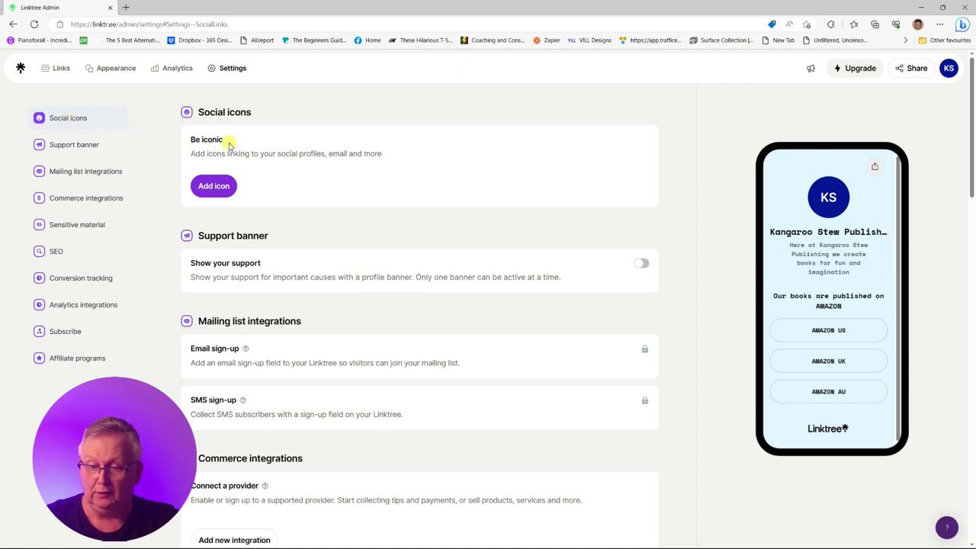
{"action": "left_click", "coordinate": [219, 189]}
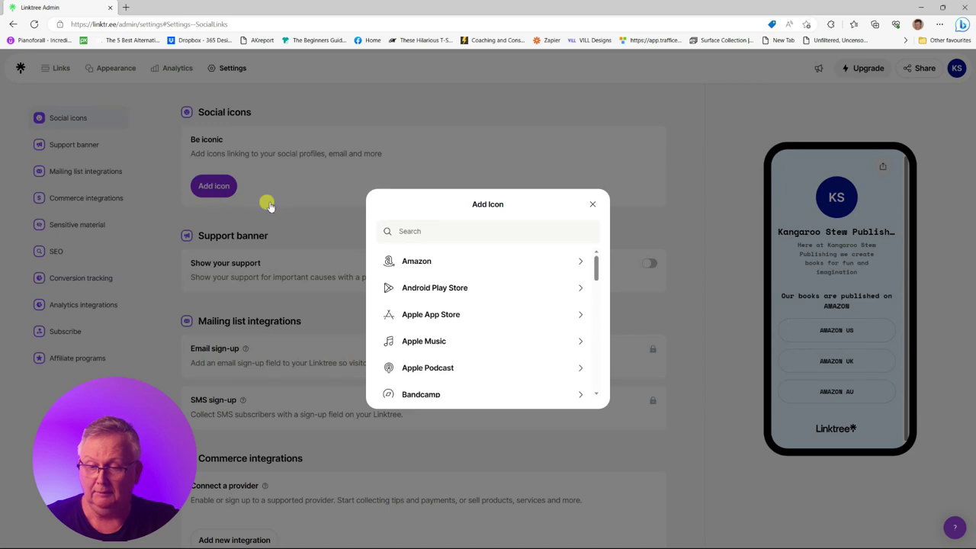
{"action": "scroll", "coordinate": [468, 333], "scroll_direction": "down", "scroll_amount": 4}
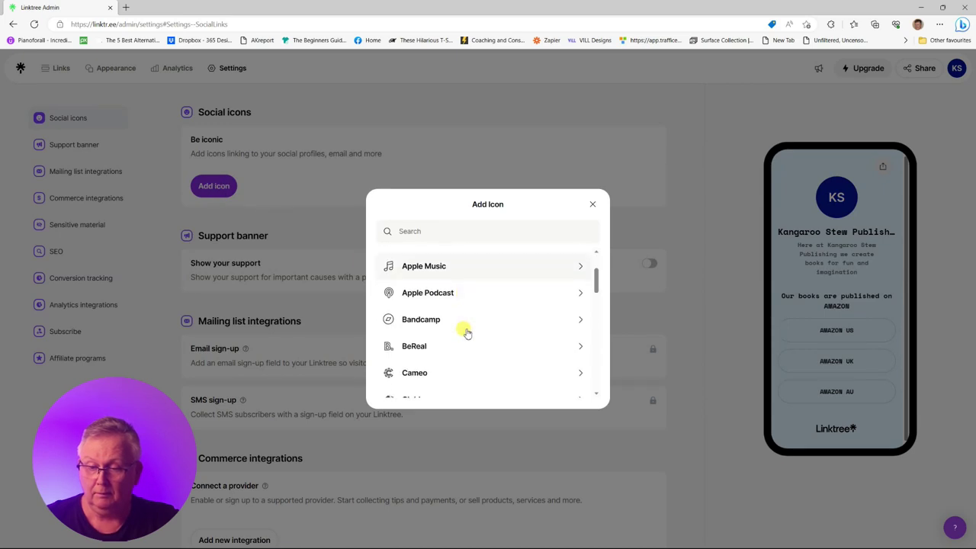
{"action": "scroll", "coordinate": [465, 329], "scroll_direction": "down", "scroll_amount": 2}
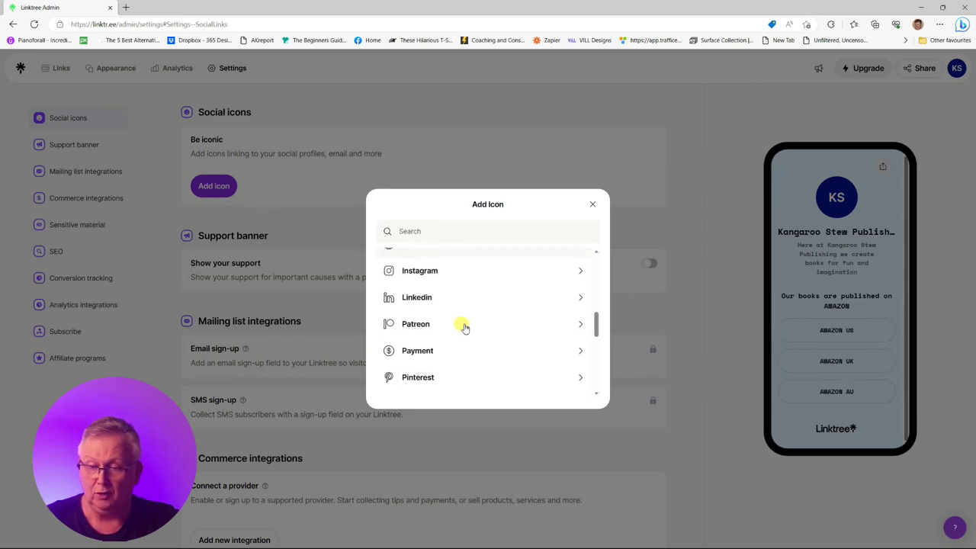
{"action": "scroll", "coordinate": [434, 321], "scroll_direction": "up", "scroll_amount": 3}
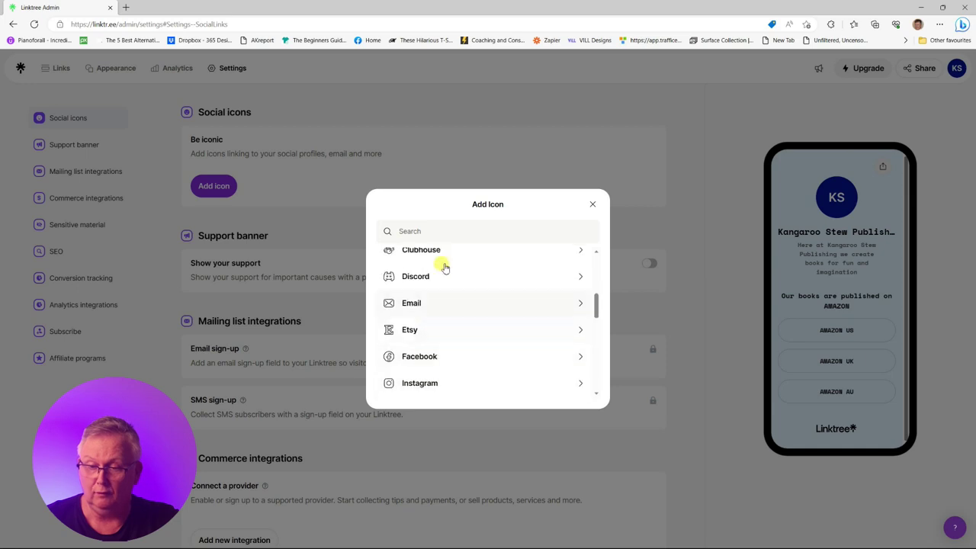
- Search the available social icons for "fa", "in" and "Pin", clearing the search between terms
{"action": "left_click", "coordinate": [432, 231]}
{"action": "type", "text": "fa"}
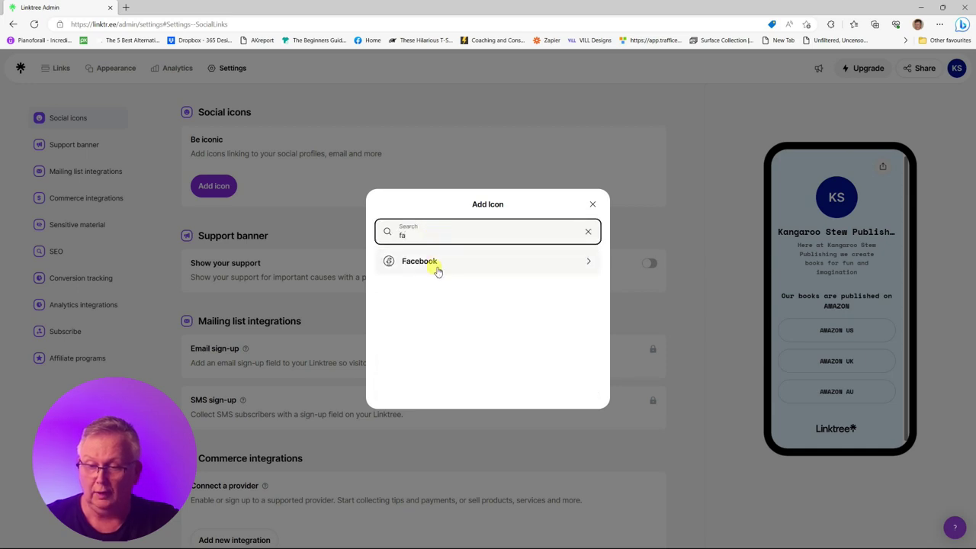
{"action": "key", "text": "BackSpace"}
{"action": "key", "text": "BackSpace"}
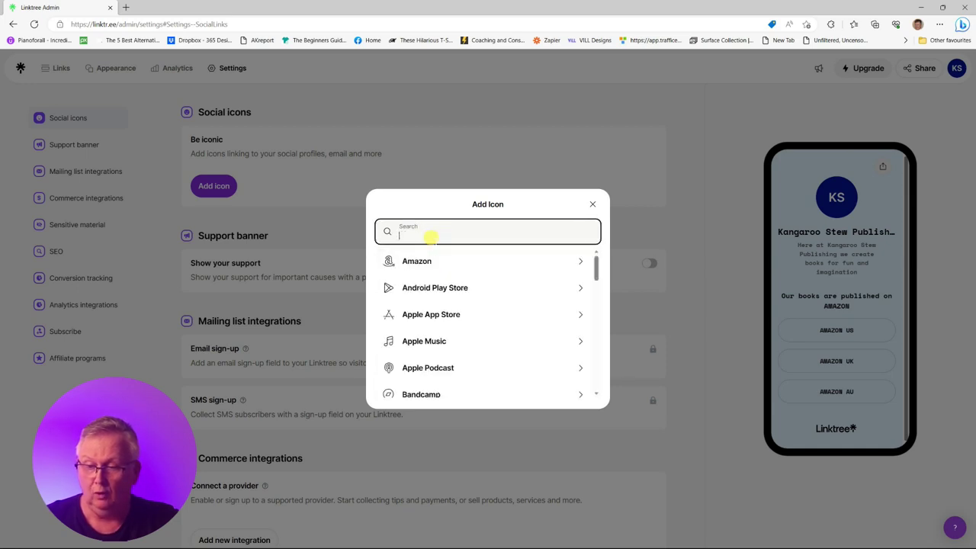
{"action": "type", "text": "in"}
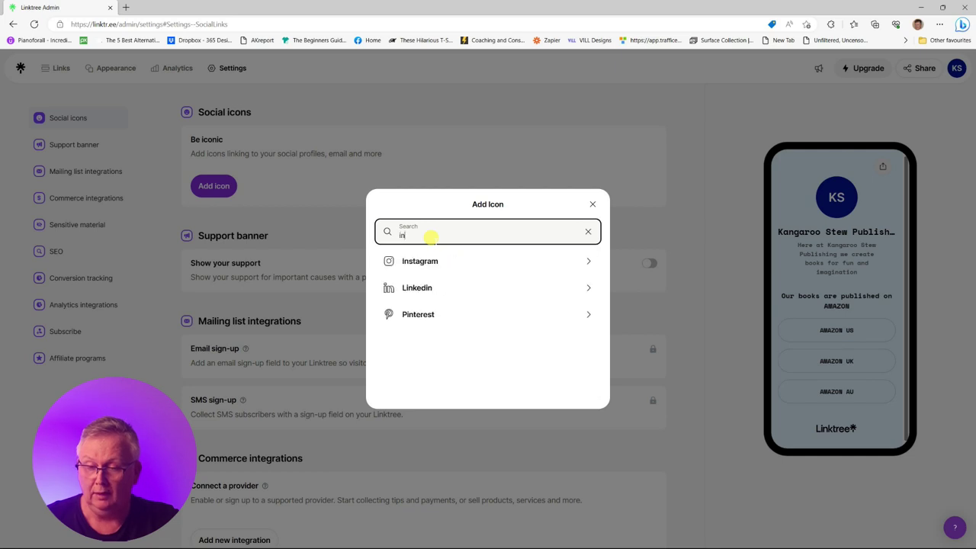
{"action": "key", "text": "BackSpace"}
{"action": "key", "text": "BackSpace"}
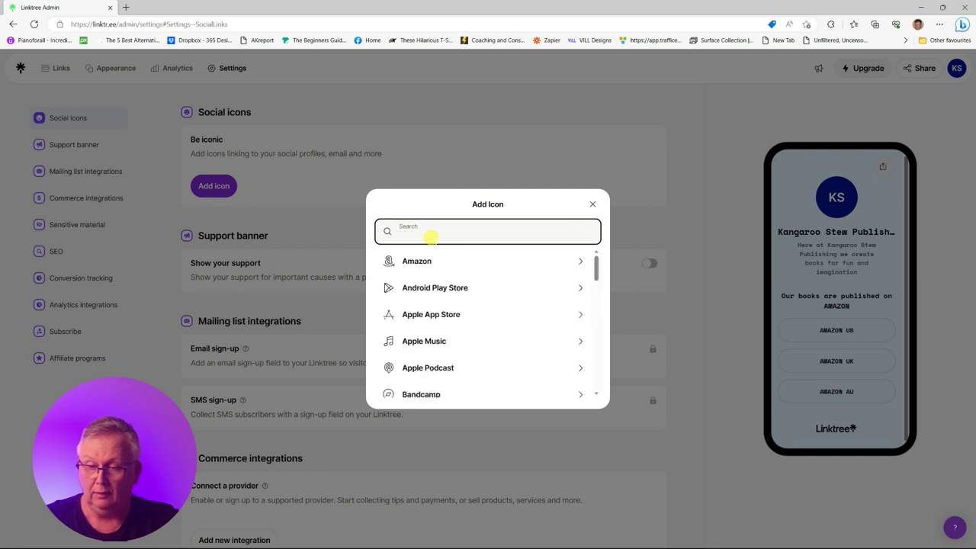
{"action": "type", "text": "Pin"}
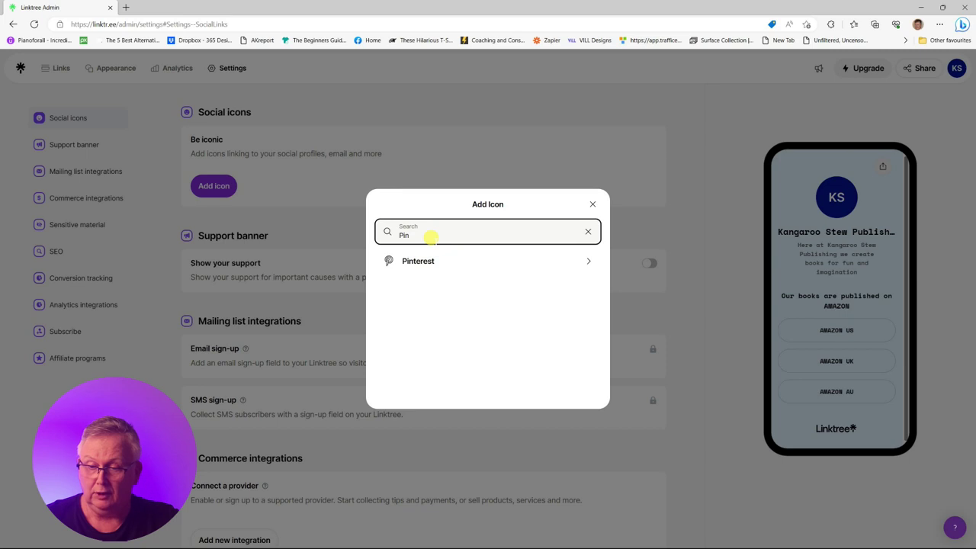
- Search the available social icons for "Ti" and "You", and close the icon picker without adding one
{"action": "key", "text": "BackSpace"}
{"action": "key", "text": "BackSpace"}
{"action": "key", "text": "BackSpace"}
{"action": "type", "text": "T"}
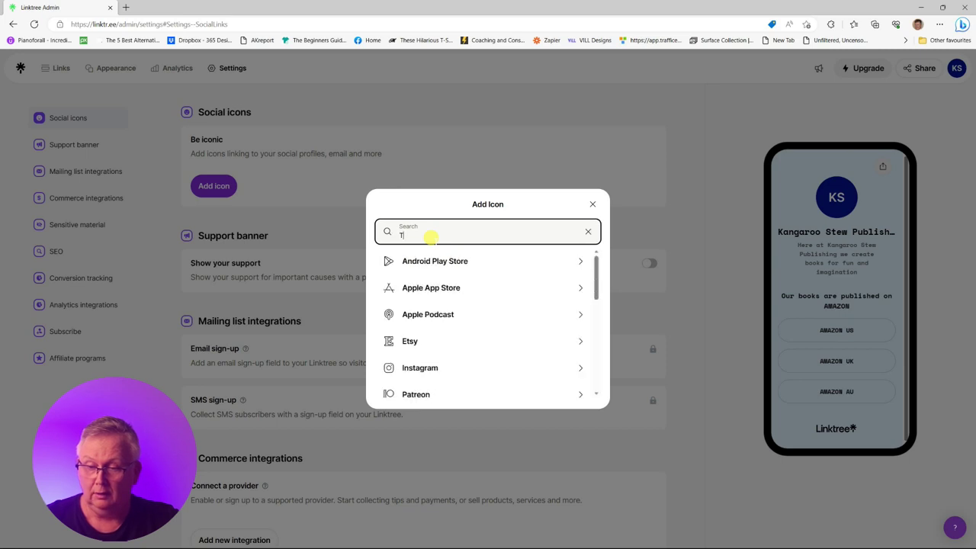
{"action": "type", "text": "i"}
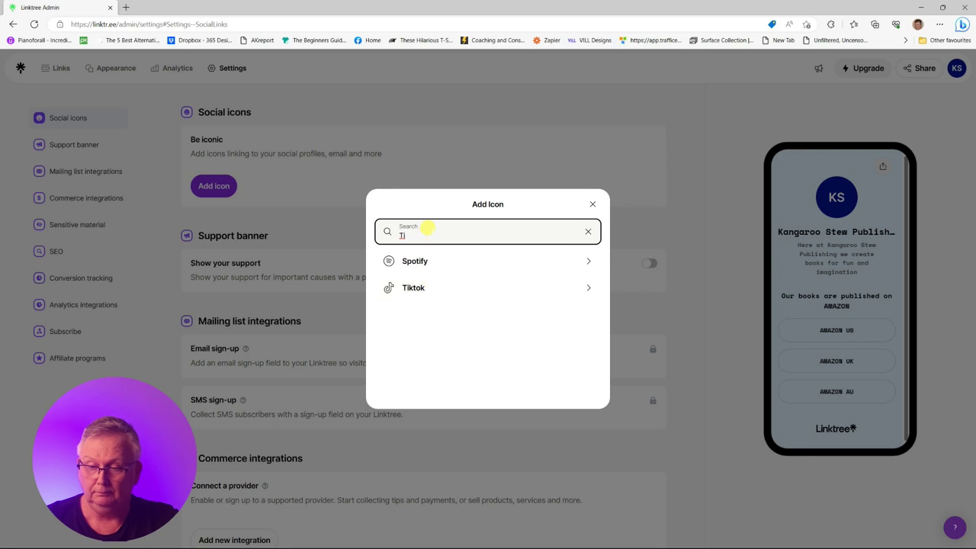
{"action": "key", "text": "BackSpace"}
{"action": "key", "text": "BackSpace"}
{"action": "type", "text": "Y"}
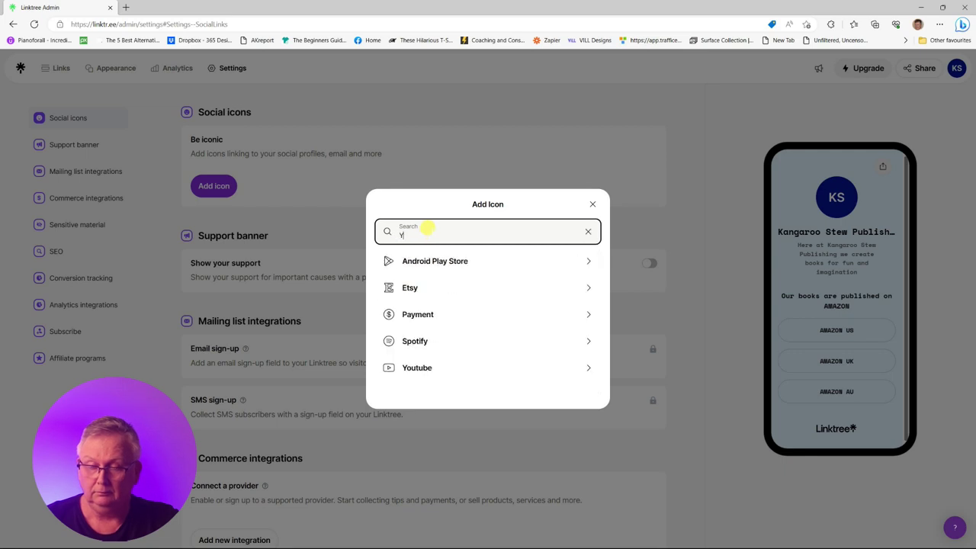
{"action": "type", "text": "ou"}
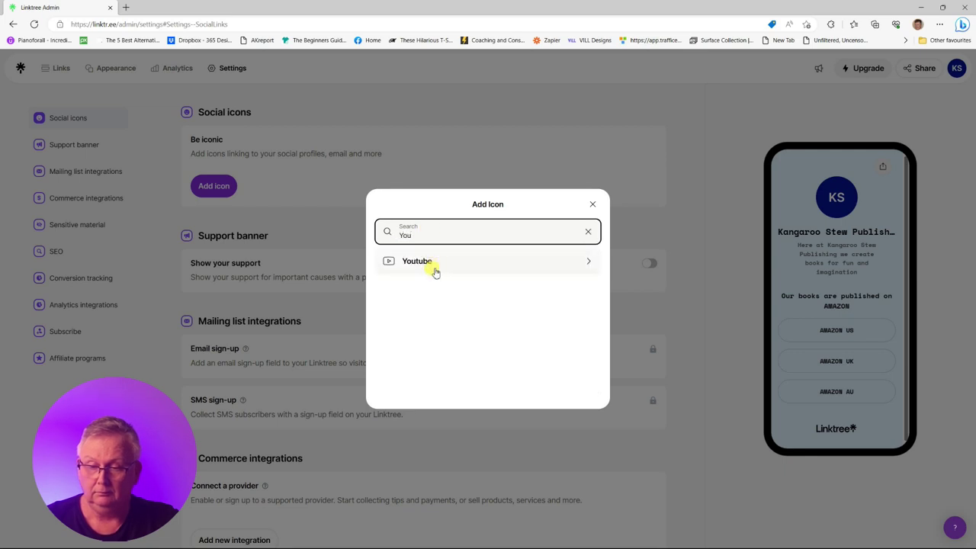
{"action": "left_click", "coordinate": [594, 204]}
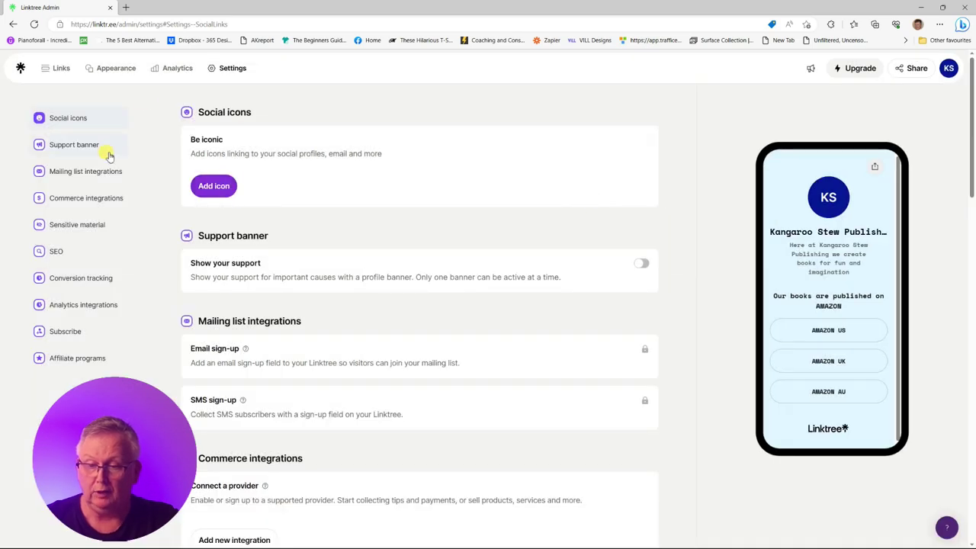
- Review the remaining settings sections, from the support banner and mailing list integrations through analytics, subscribe and affiliate programs
{"action": "scroll", "coordinate": [320, 266], "scroll_direction": "down", "scroll_amount": 2}
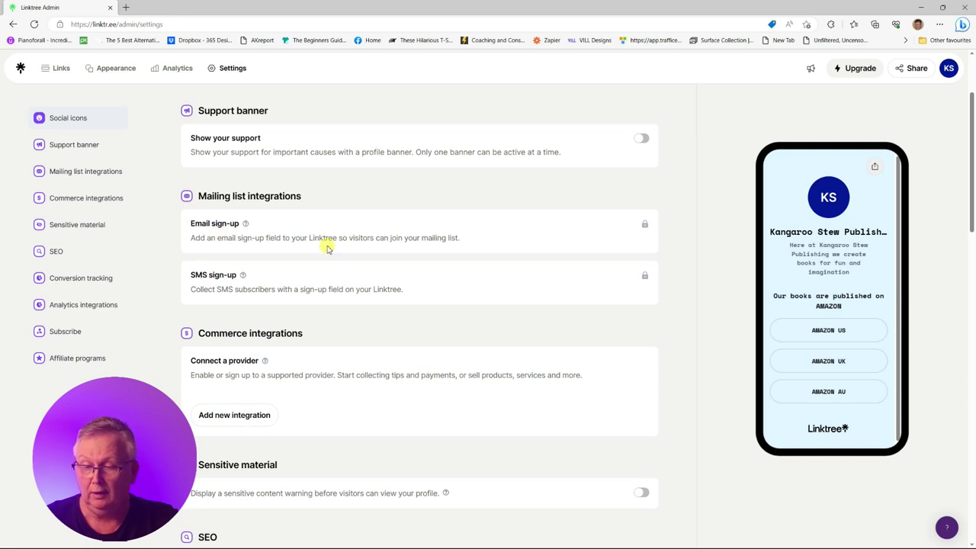
{"action": "scroll", "coordinate": [328, 248], "scroll_direction": "down", "scroll_amount": 2}
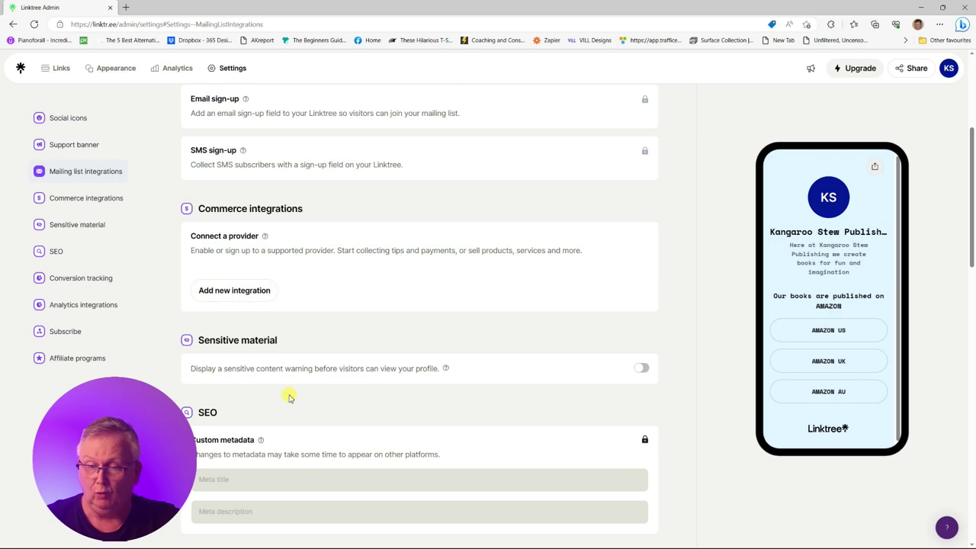
{"action": "scroll", "coordinate": [290, 396], "scroll_direction": "down", "scroll_amount": 3}
{"action": "scroll", "coordinate": [289, 396], "scroll_direction": "down", "scroll_amount": 3}
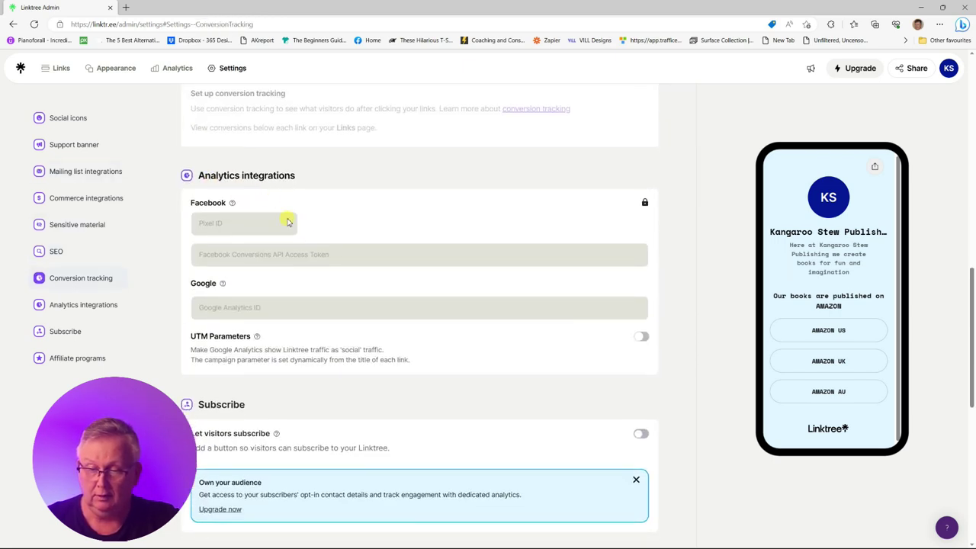
{"action": "scroll", "coordinate": [308, 246], "scroll_direction": "down", "scroll_amount": 3}
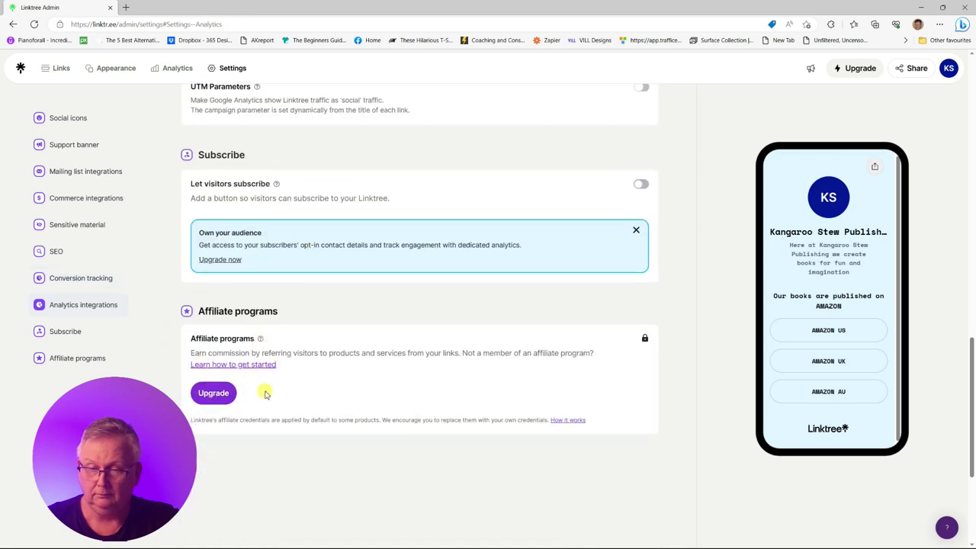
{"action": "scroll", "coordinate": [267, 358], "scroll_direction": "up", "scroll_amount": 5}
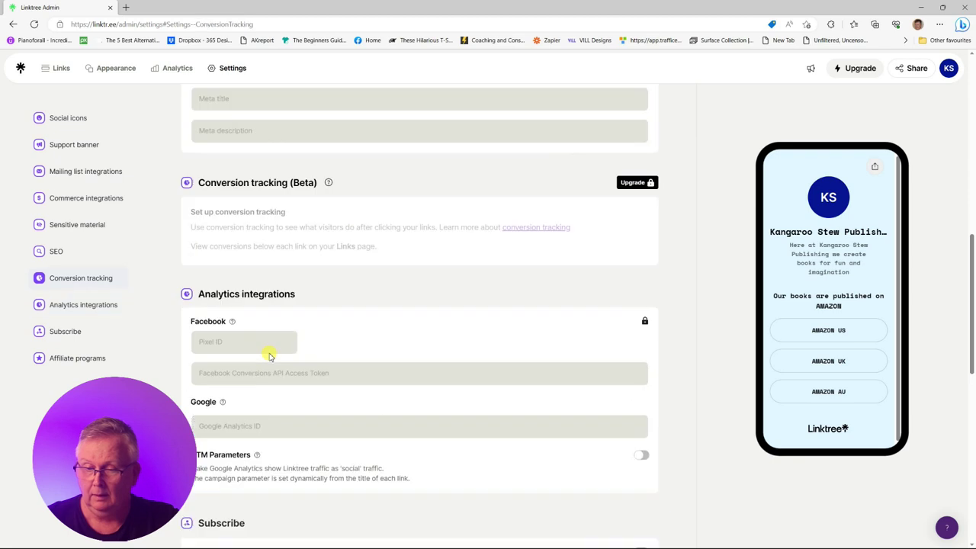
{"action": "scroll", "coordinate": [269, 354], "scroll_direction": "up", "scroll_amount": 12}
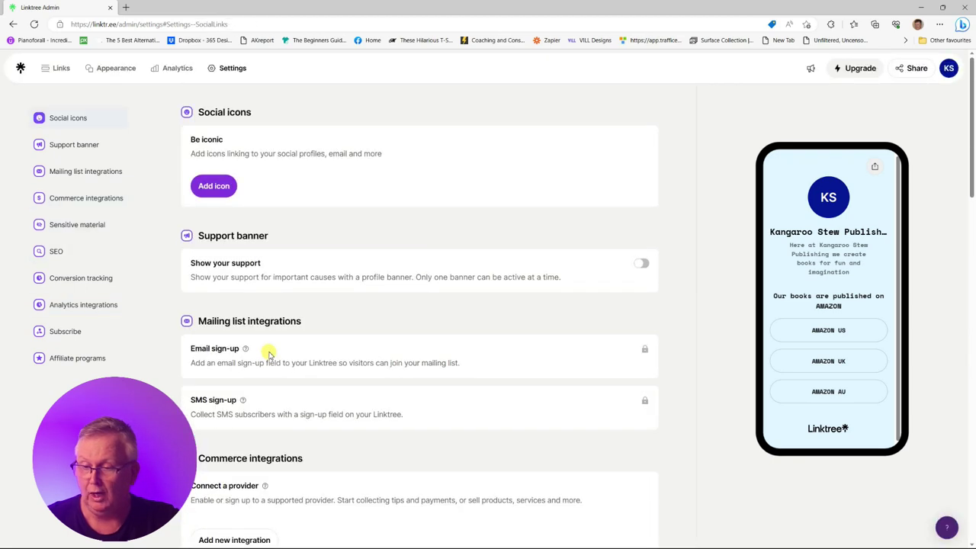
- Open the appearance settings and apply the Poppy theme to the profile
{"action": "left_click", "coordinate": [124, 69]}
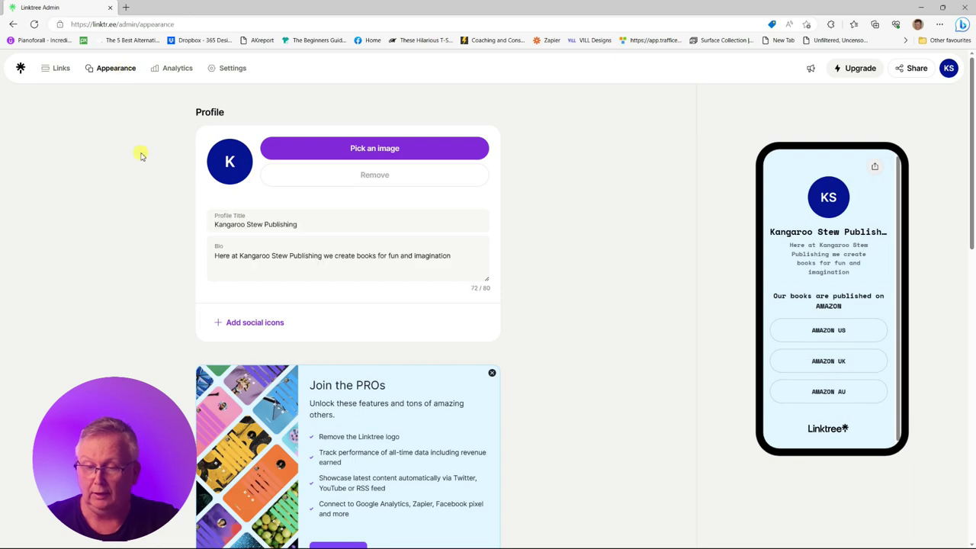
{"action": "scroll", "coordinate": [163, 178], "scroll_direction": "down", "scroll_amount": 3}
{"action": "scroll", "coordinate": [164, 184], "scroll_direction": "down", "scroll_amount": 2}
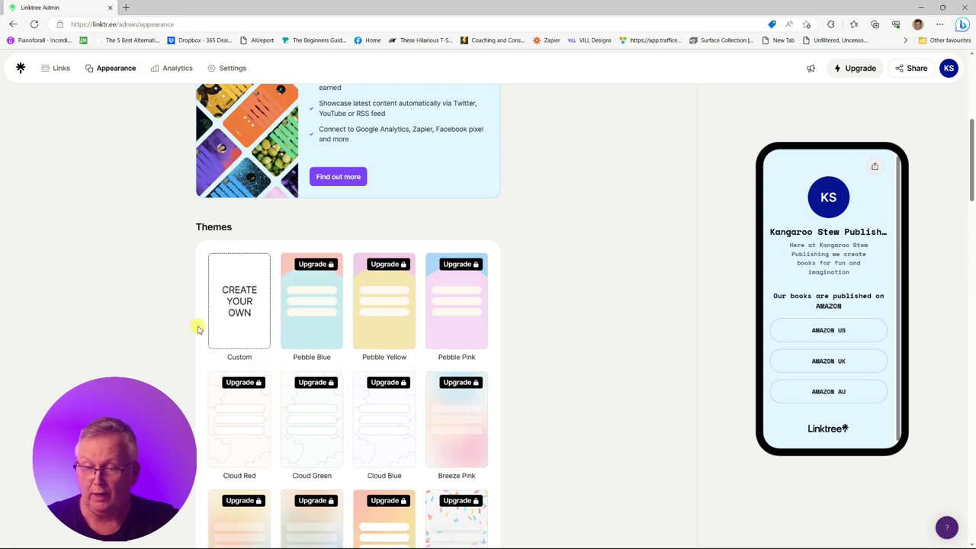
{"action": "scroll", "coordinate": [196, 327], "scroll_direction": "down", "scroll_amount": 5}
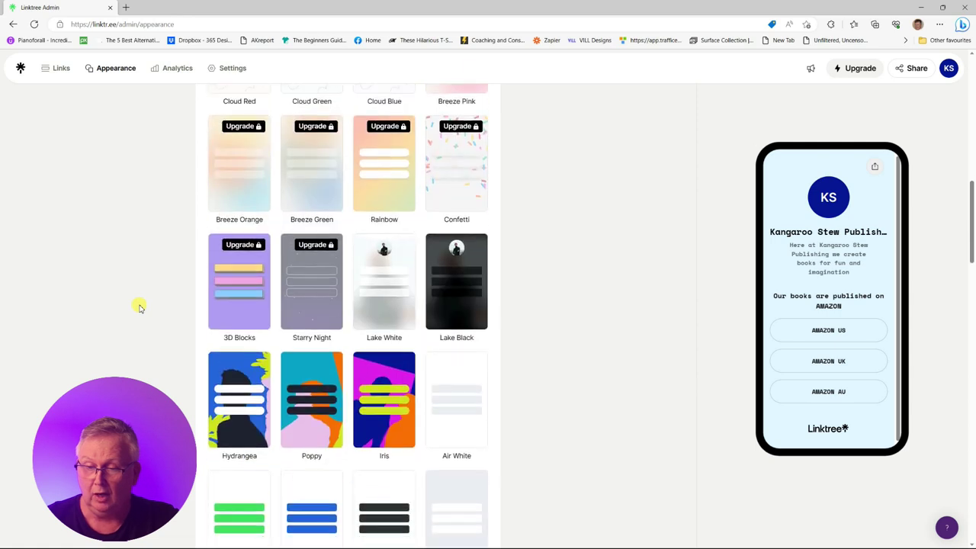
{"action": "scroll", "coordinate": [516, 357], "scroll_direction": "down", "scroll_amount": 2}
{"action": "scroll", "coordinate": [516, 356], "scroll_direction": "down", "scroll_amount": 1}
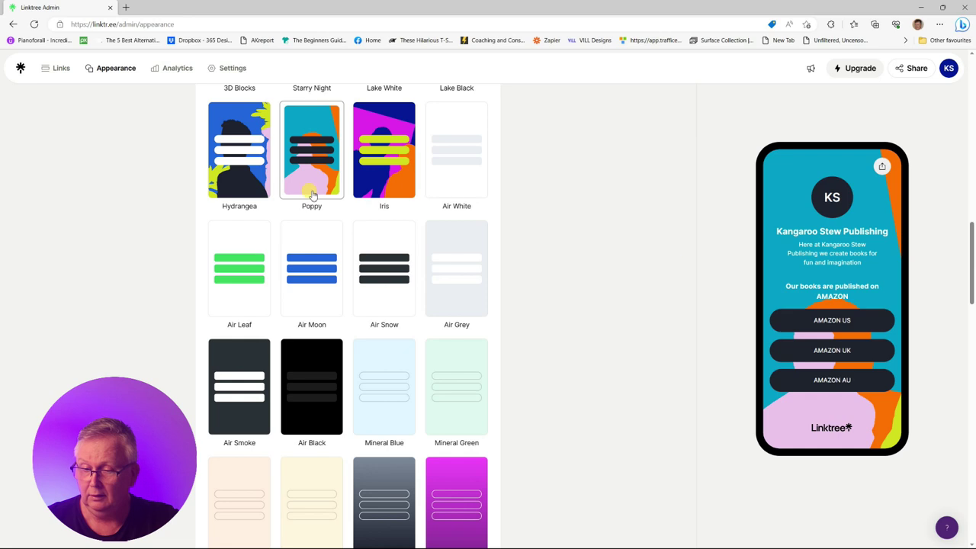
- Apply the "Linktree x Luke John Matthew Arnold" theme to the profile
{"action": "scroll", "coordinate": [315, 196], "scroll_direction": "down", "scroll_amount": 3}
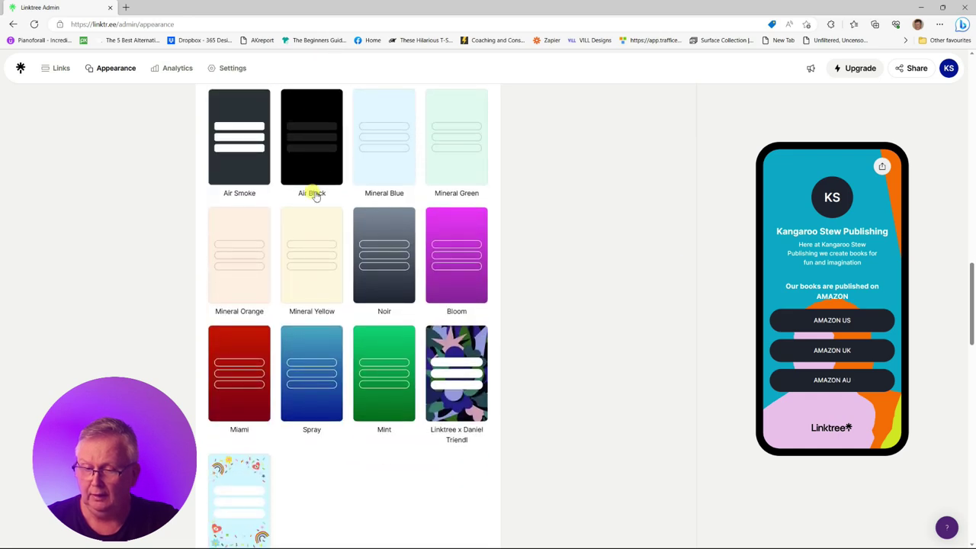
{"action": "scroll", "coordinate": [314, 195], "scroll_direction": "down", "scroll_amount": 3}
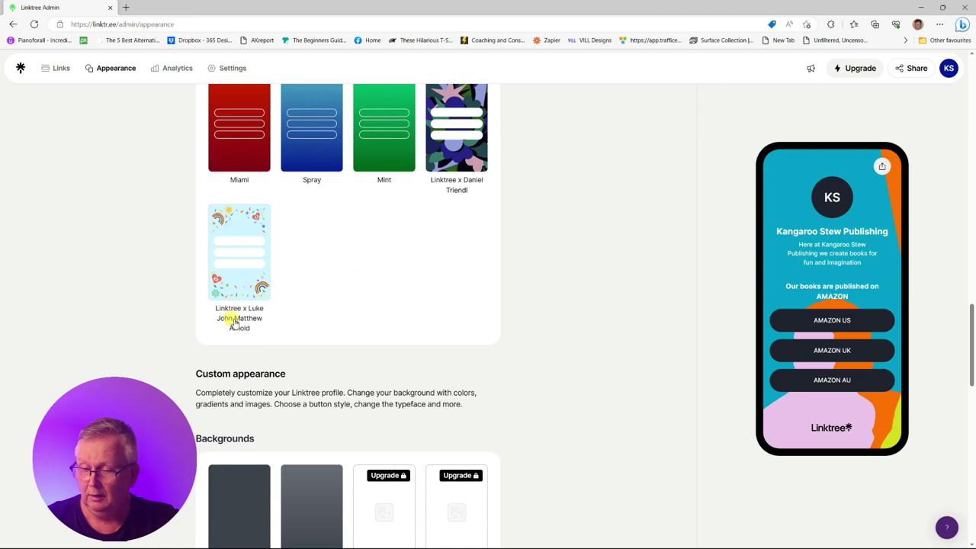
{"action": "left_click", "coordinate": [232, 291]}
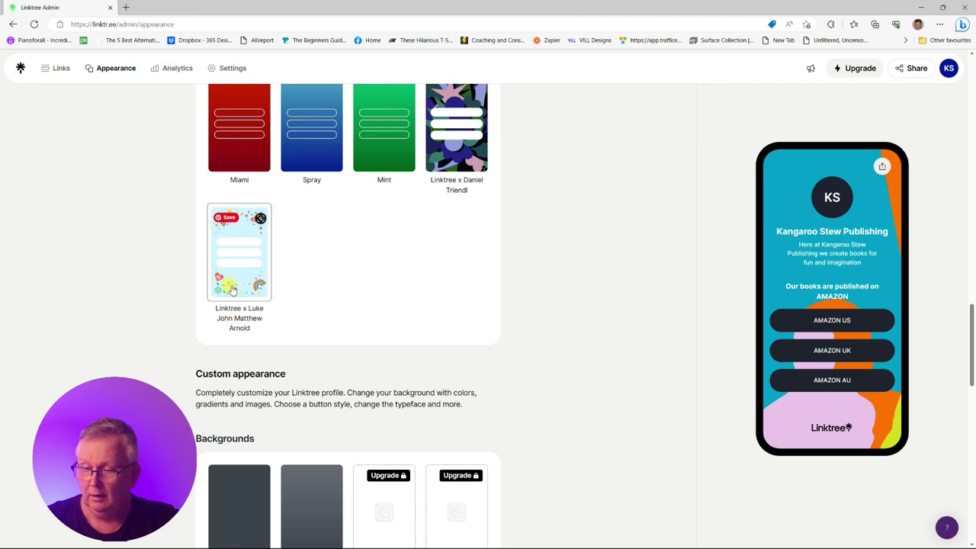
{"action": "left_click", "coordinate": [233, 289]}
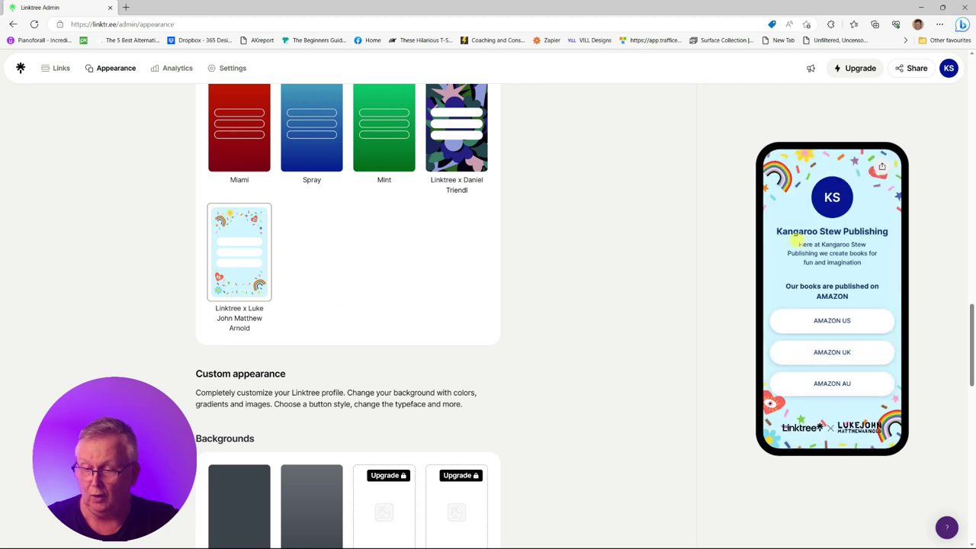
- Examine the custom appearance options for backgrounds, button styles, colors and fonts, and return to the profile section
{"action": "scroll", "coordinate": [503, 227], "scroll_direction": "down", "scroll_amount": 3}
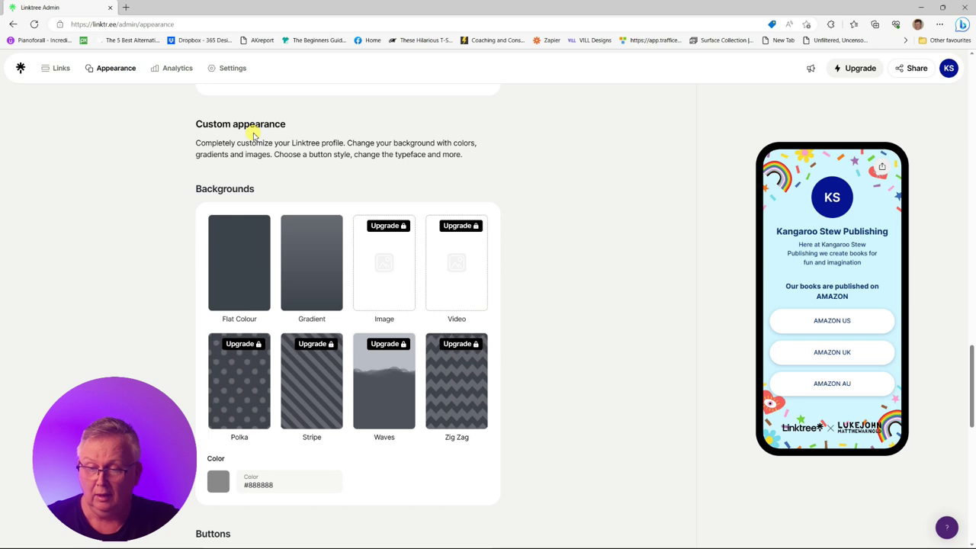
{"action": "scroll", "coordinate": [438, 246], "scroll_direction": "down", "scroll_amount": 3}
{"action": "scroll", "coordinate": [442, 246], "scroll_direction": "down", "scroll_amount": 3}
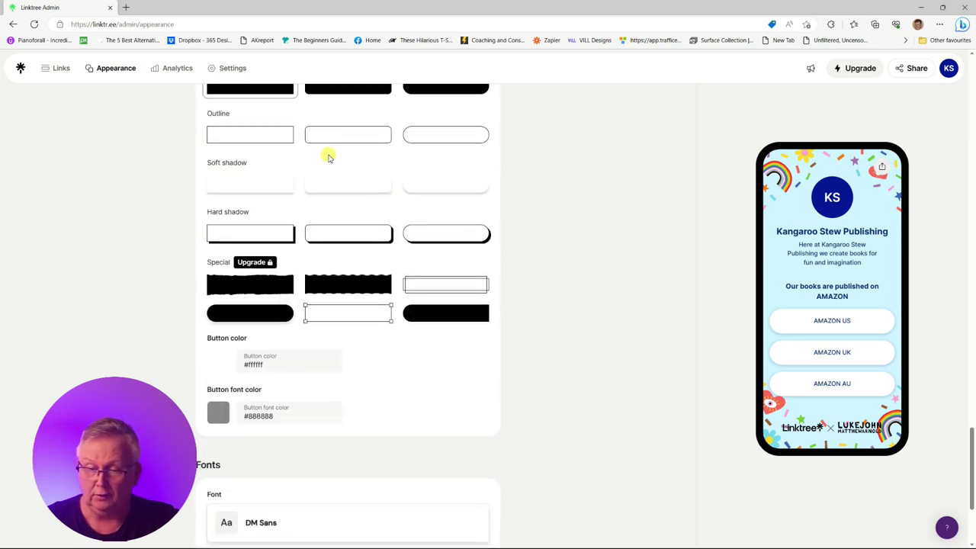
{"action": "scroll", "coordinate": [327, 214], "scroll_direction": "down", "scroll_amount": 2}
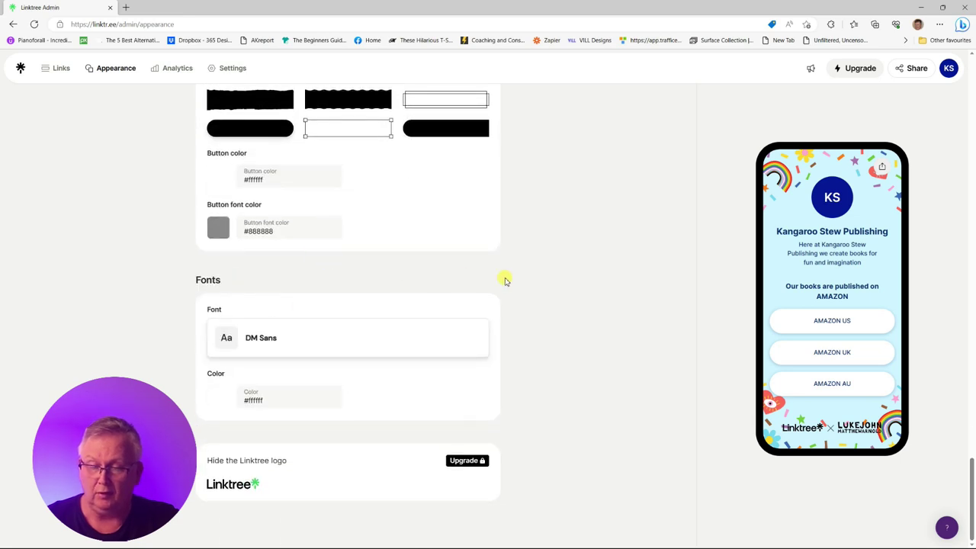
{"action": "scroll", "coordinate": [595, 288], "scroll_direction": "up", "scroll_amount": 15}
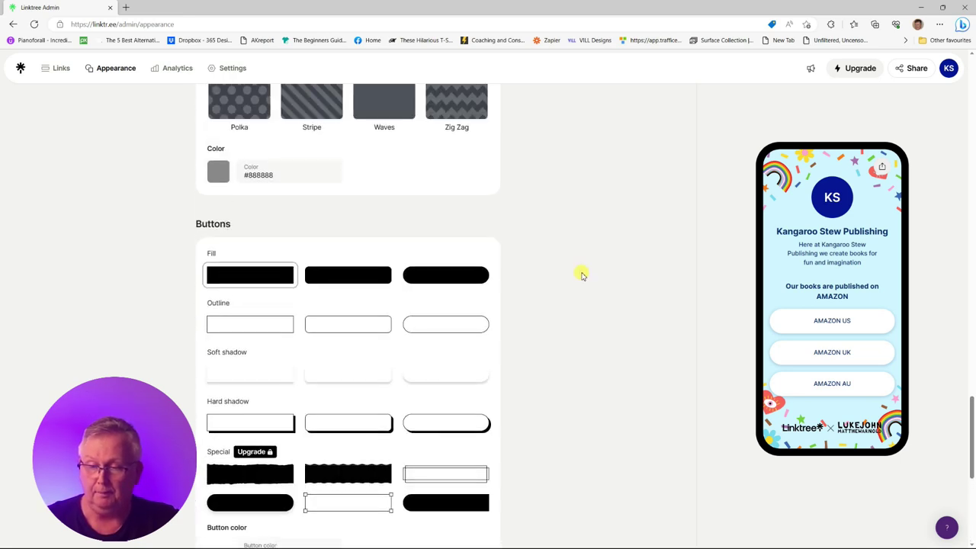
{"action": "scroll", "coordinate": [581, 276], "scroll_direction": "up", "scroll_amount": 15}
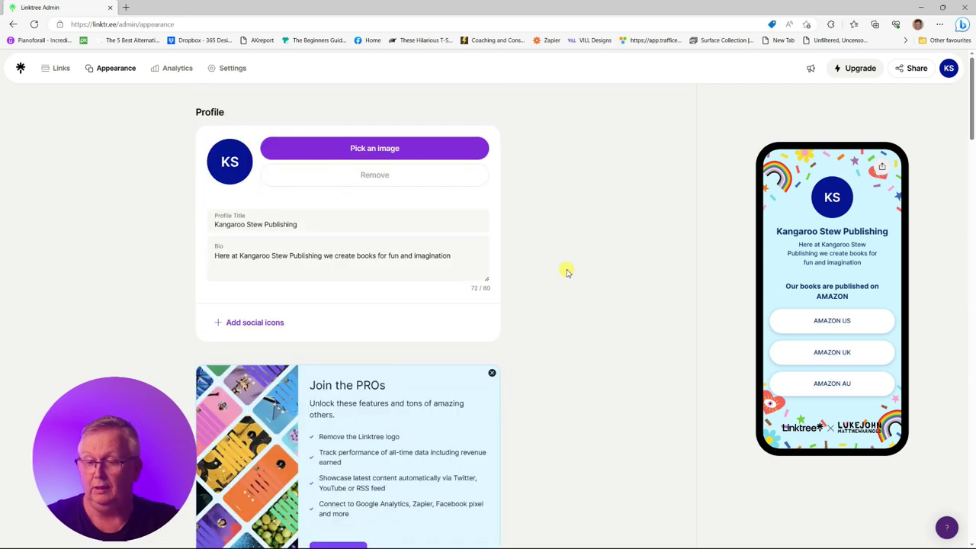
- Copy the Linktree page's URL from the sharing options and open it in a new browser tab
{"action": "left_click", "coordinate": [917, 70]}
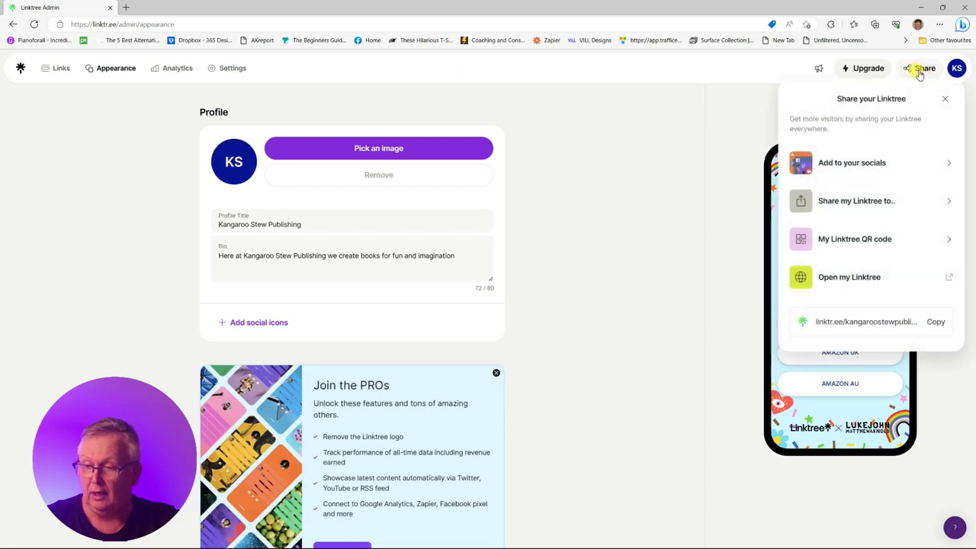
{"action": "left_click", "coordinate": [934, 322]}
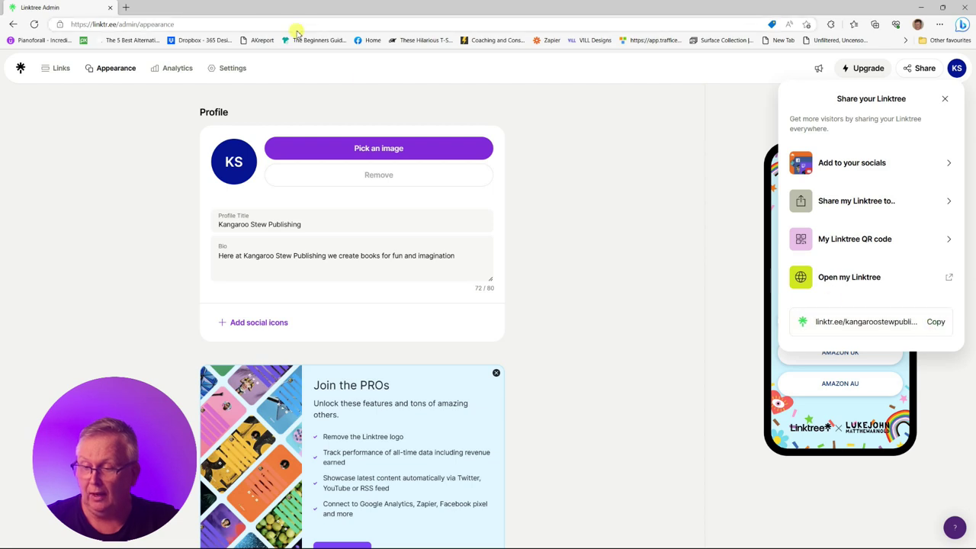
{"action": "left_click", "coordinate": [126, 7]}
{"action": "key", "text": "ctrl+v"}
{"action": "key", "text": "Return"}
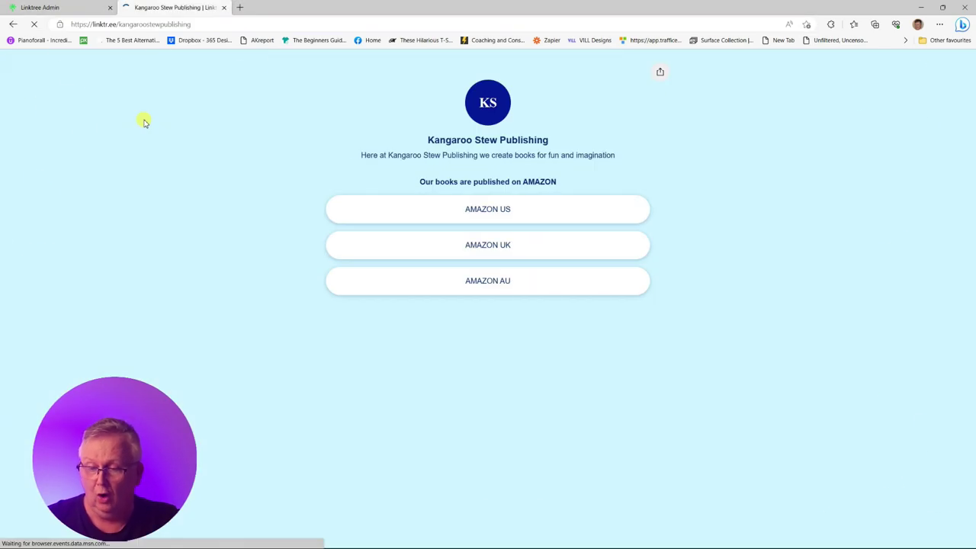